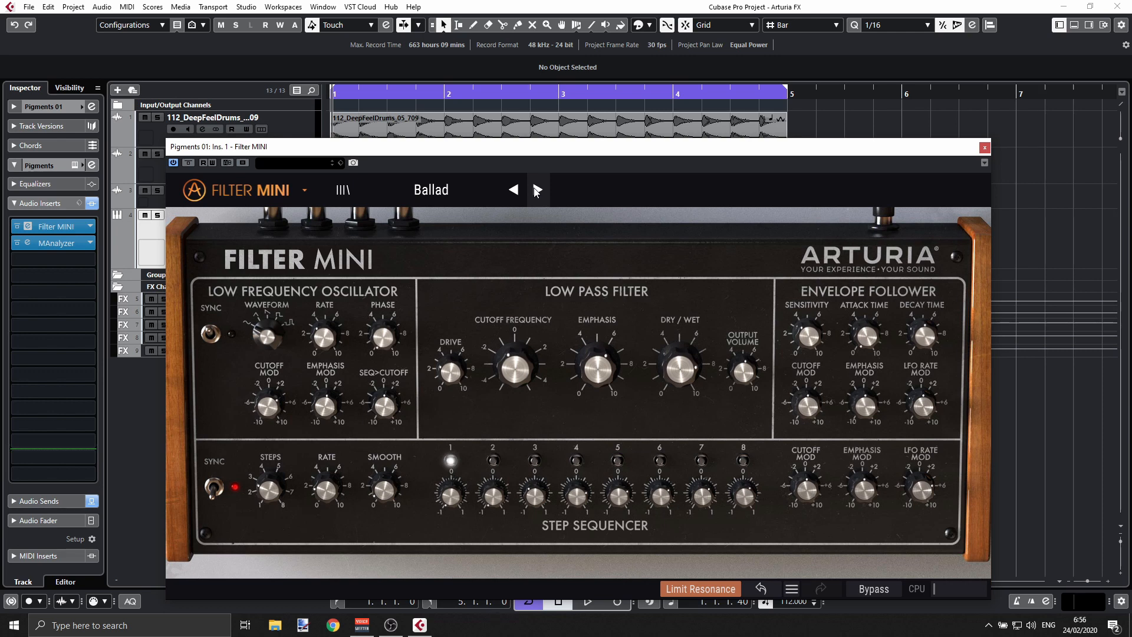
left_click(289, 190)
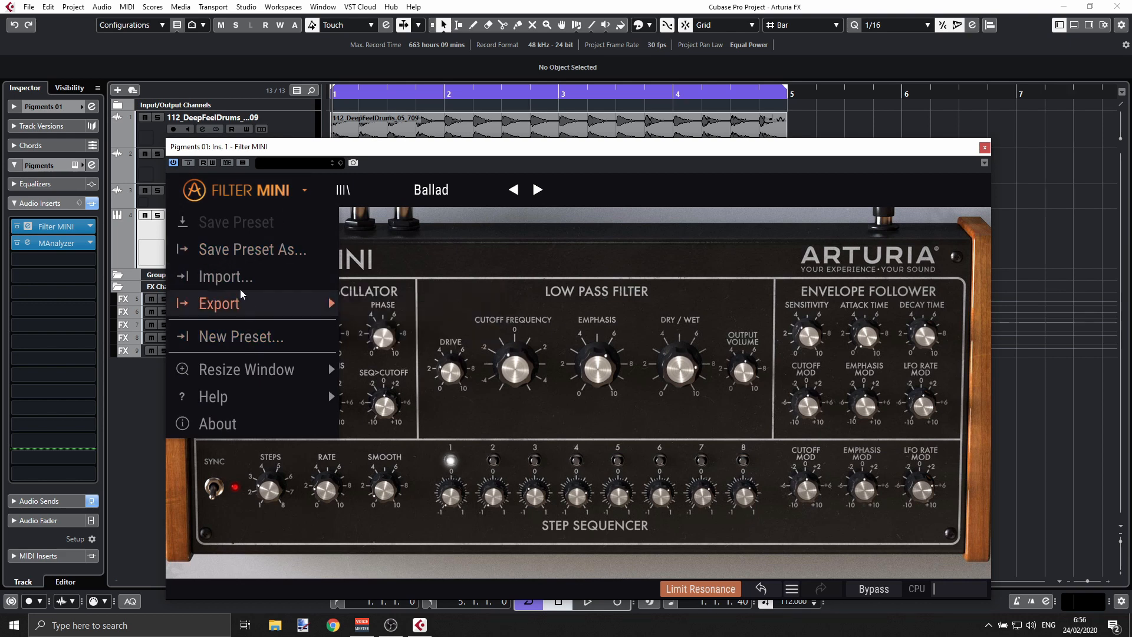
mouse_move(237, 393)
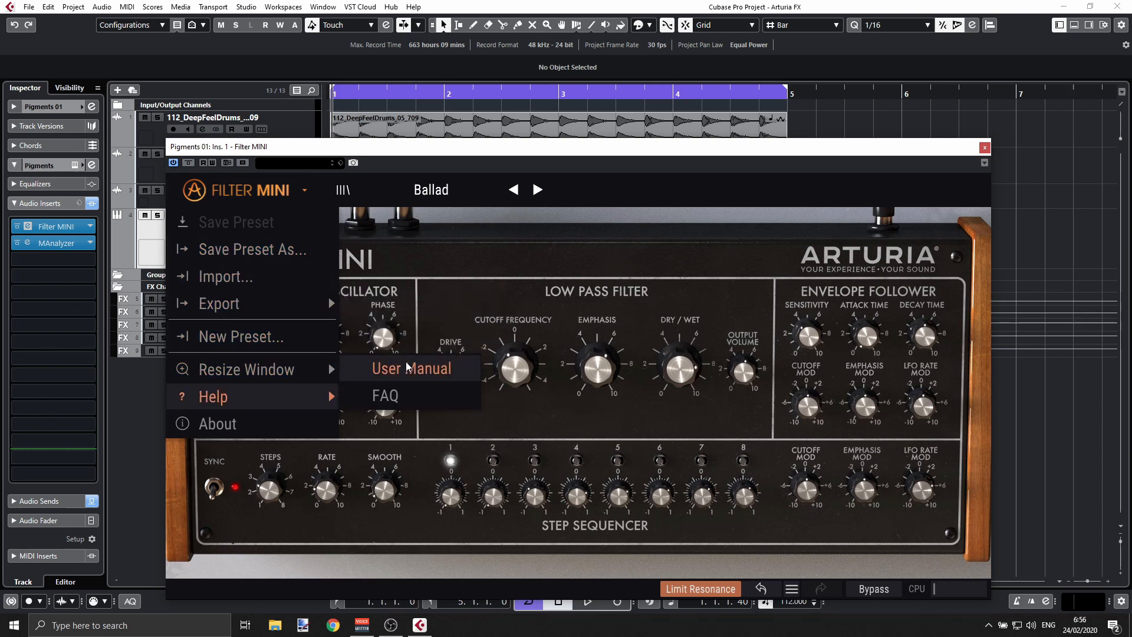
left_click(454, 149)
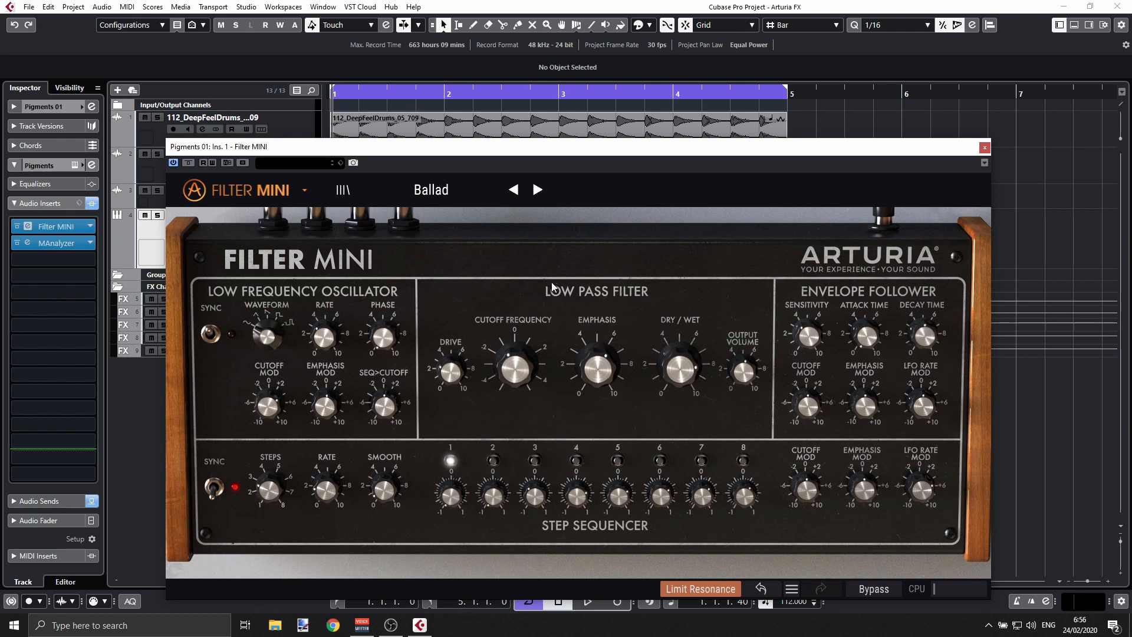
Step: Move the Filter MINI window higher so it no longer covers the transport bar
left_click_drag(627, 148, 645, 75)
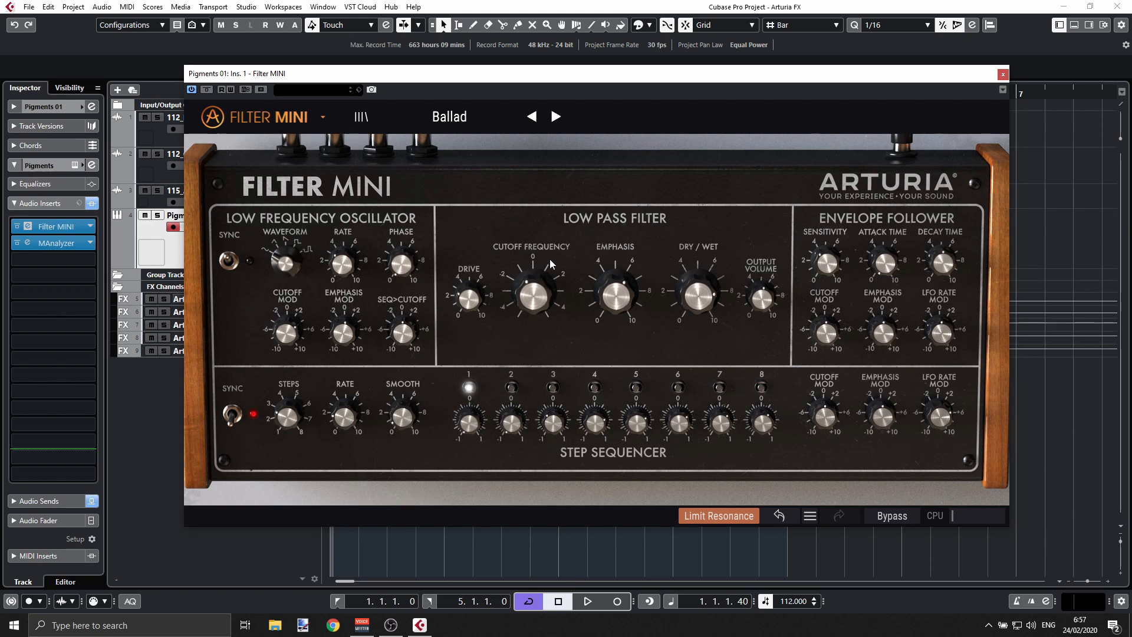
Step: Try out the Drive and Dry/Wet knobs of the low pass filter in the Ballad preset
mouse_move(477, 302)
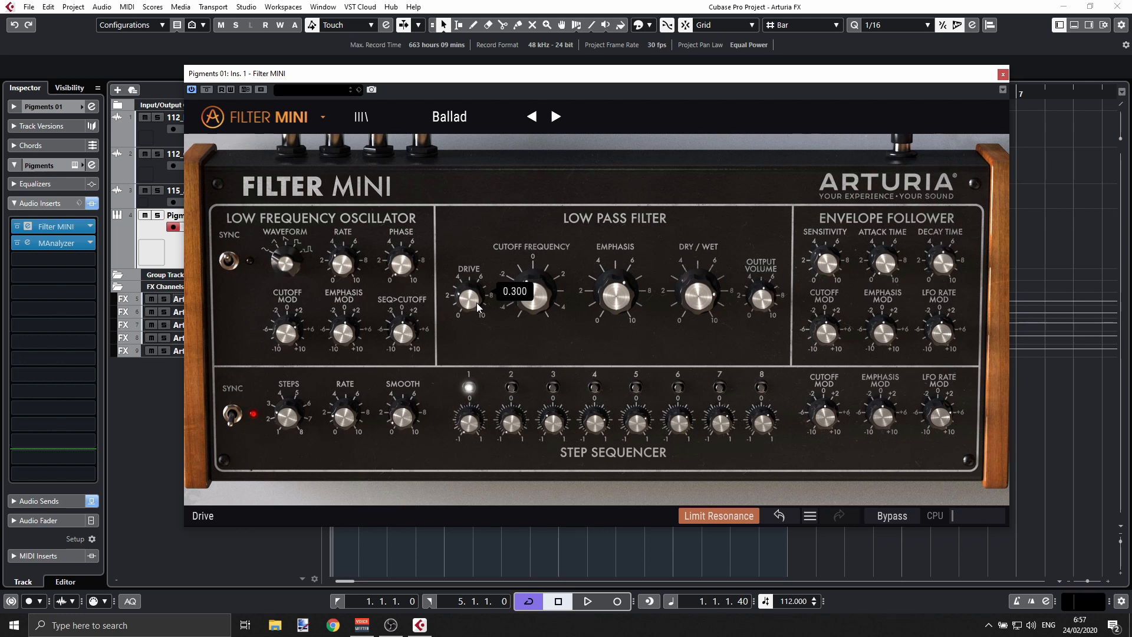
mouse_move(476, 303)
left_mouse_down()
mouse_move(476, 269)
mouse_move(531, 289)
mouse_move(569, 280)
mouse_move(615, 307)
mouse_move(468, 308)
left_mouse_up()
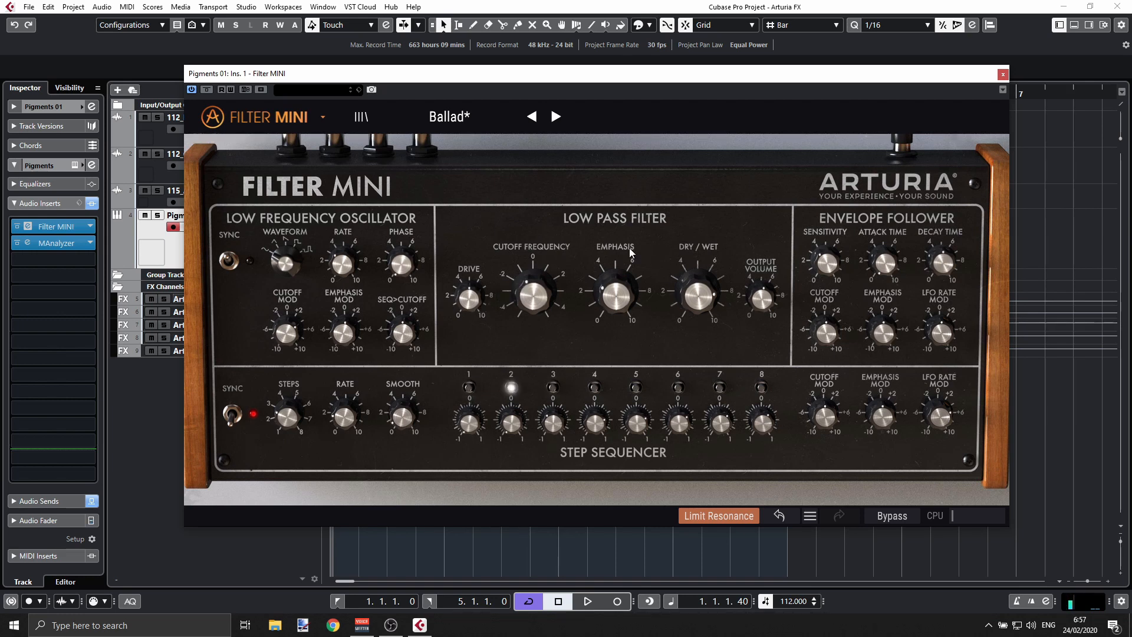
mouse_move(614, 280)
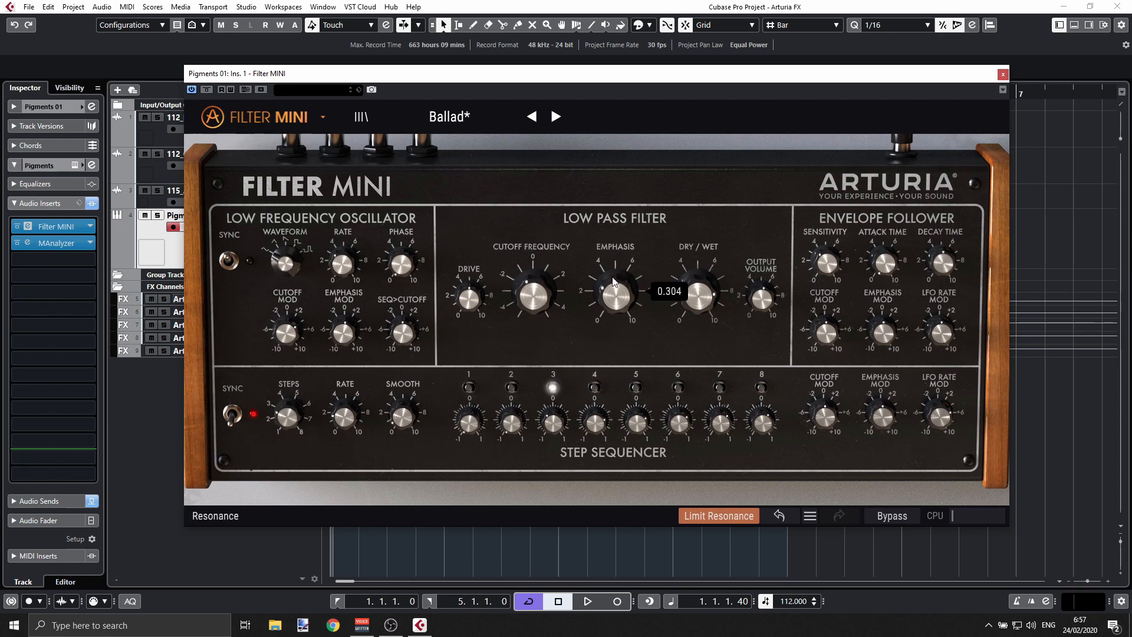
mouse_move(528, 281)
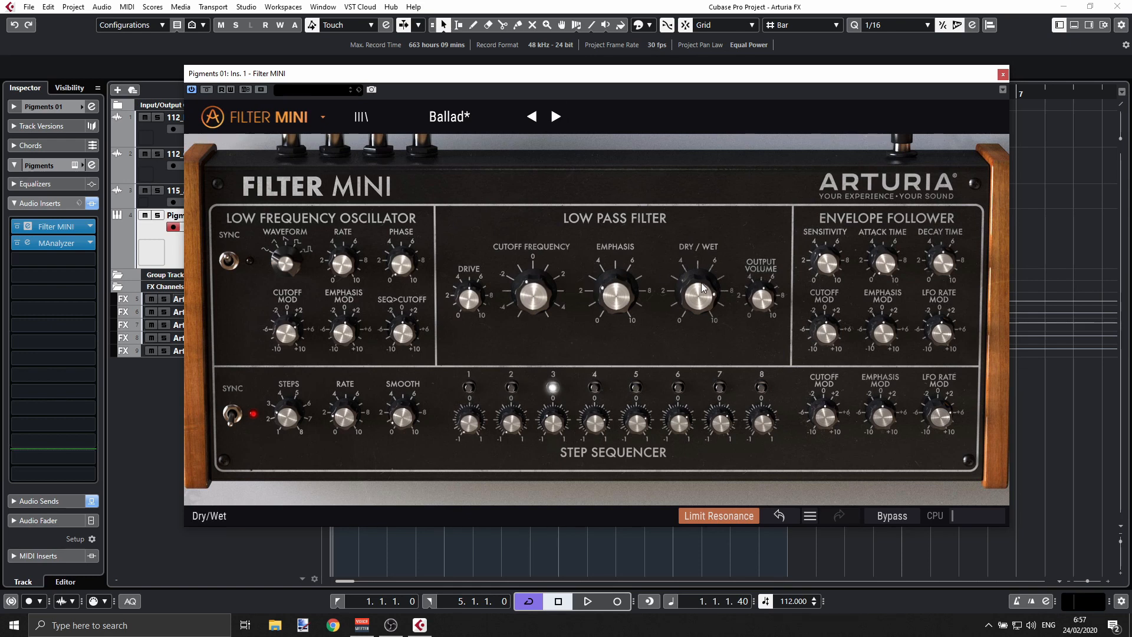
mouse_move(702, 287)
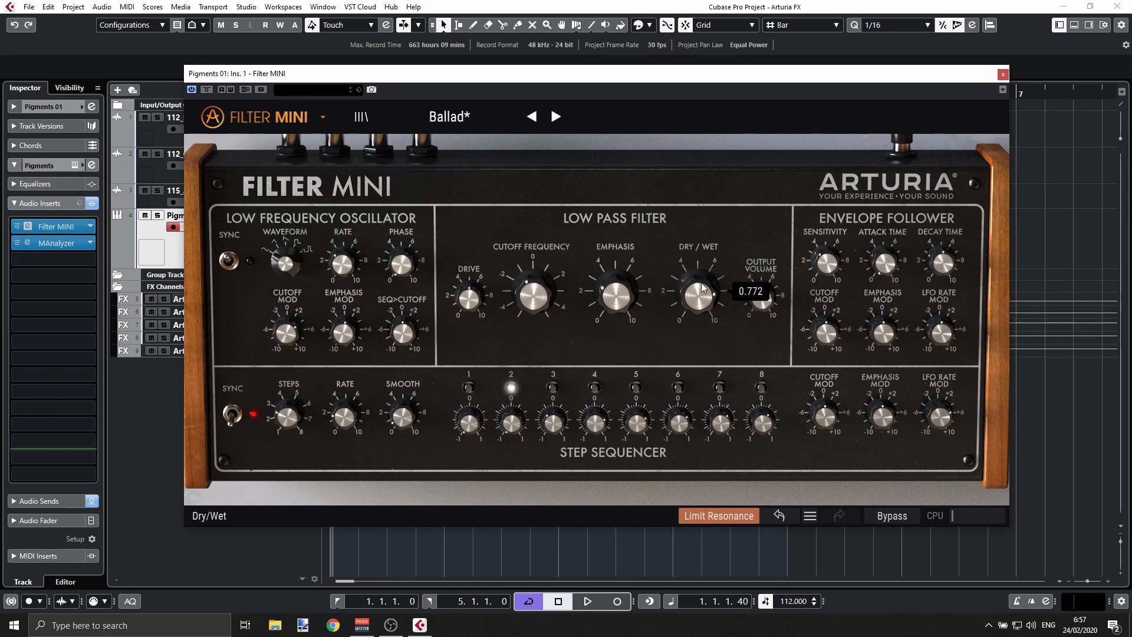
left_click_drag(702, 287, 701, 342)
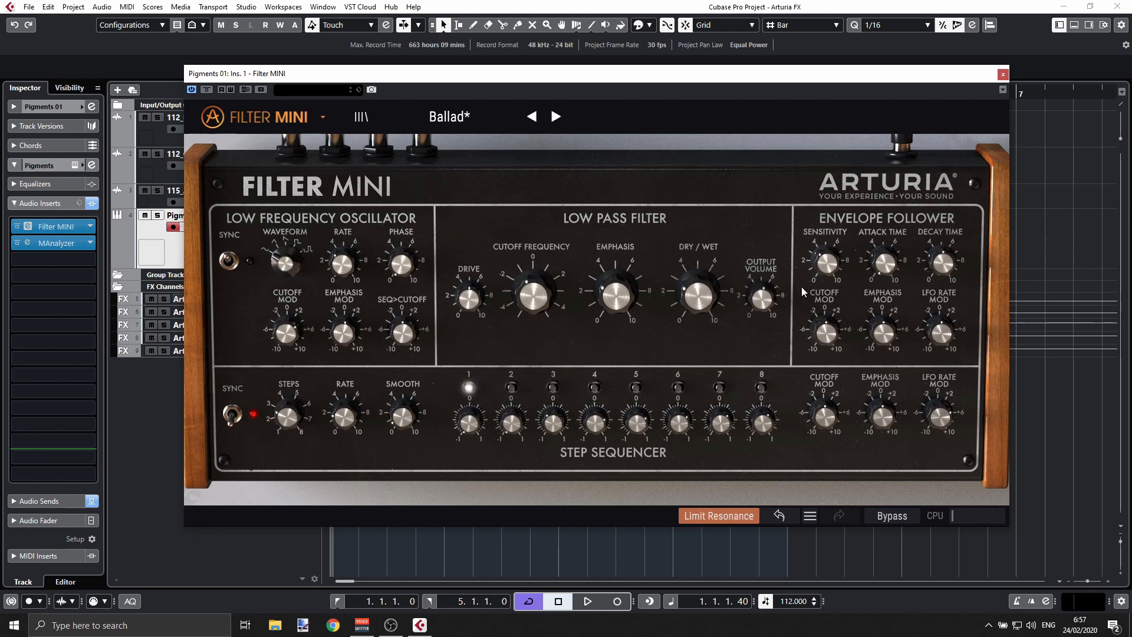
Step: Try different cutoff frequency and dry/wet amounts in the low pass filter section
mouse_move(760, 298)
left_click_drag(571, 296, 571, 303)
left_click_drag(674, 287, 674, 259)
mouse_move(549, 315)
left_mouse_down()
mouse_move(548, 284)
mouse_move(549, 296)
left_mouse_up()
left_click_drag(698, 295, 698, 319)
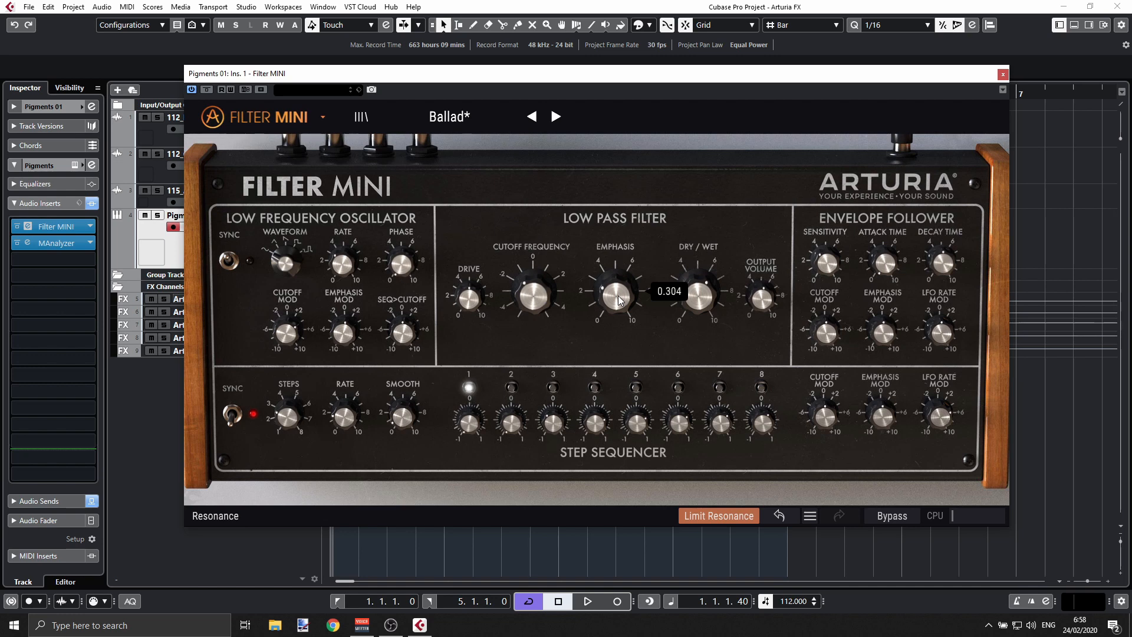
mouse_move(549, 310)
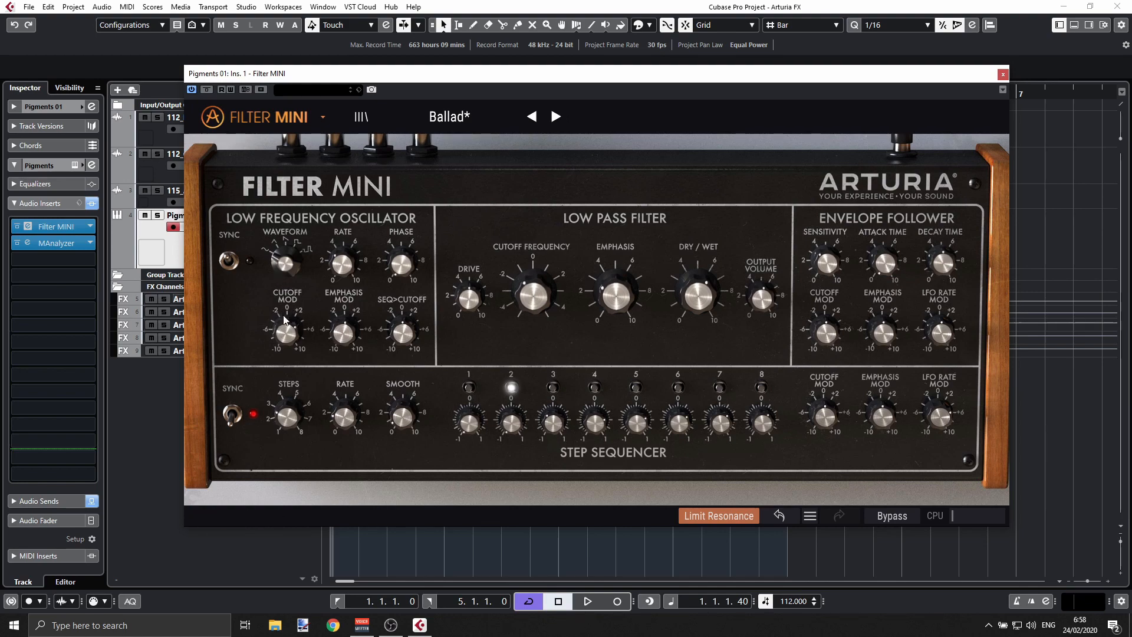
Step: Browse back through the Filter MINI presets and load the Default preset
left_click(533, 120)
left_click(533, 120)
left_click(532, 119)
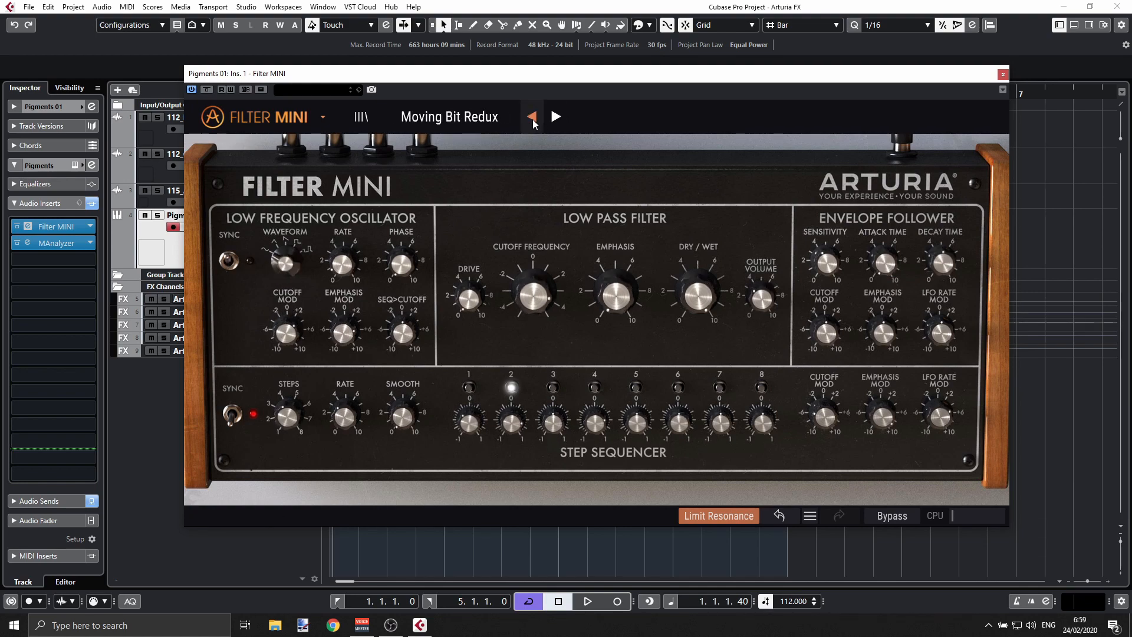
left_click(480, 118)
left_click(445, 153)
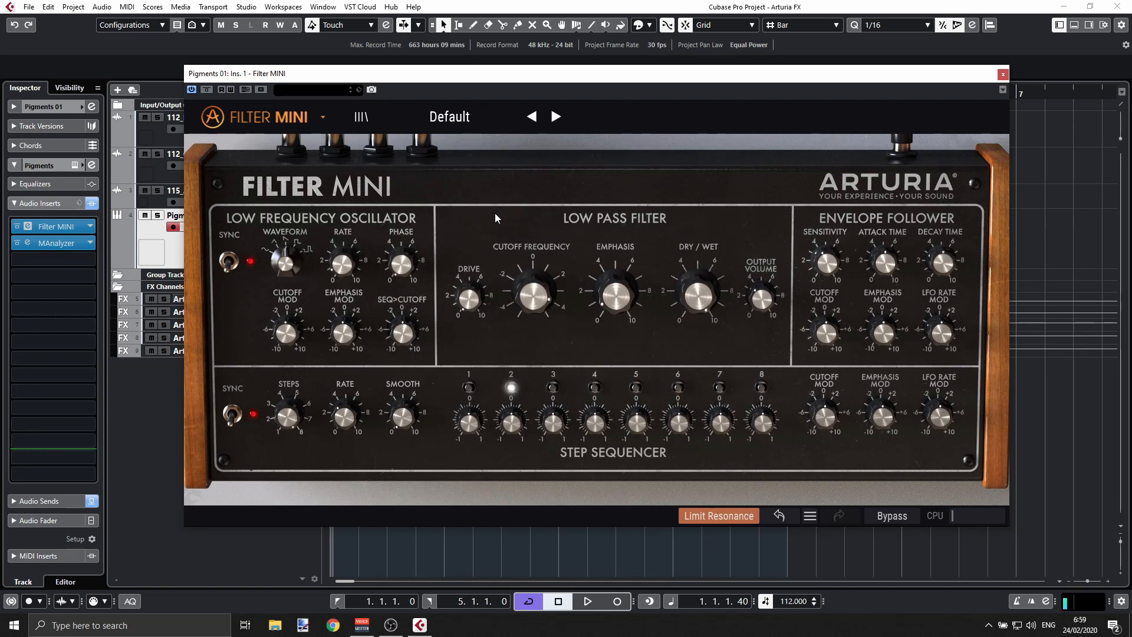
Step: Raise the low pass filter's cutoff frequency and adjust its emphasis
left_click_drag(533, 293, 533, 271)
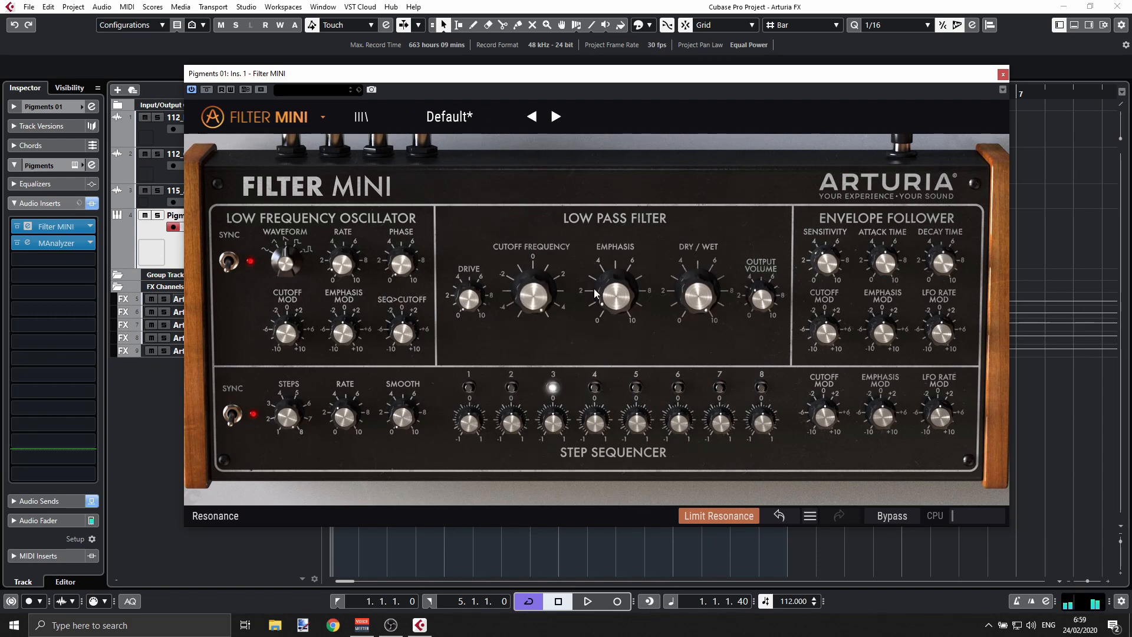
mouse_move(606, 299)
left_mouse_down()
mouse_move(606, 197)
mouse_move(607, 311)
left_mouse_up()
mouse_move(478, 291)
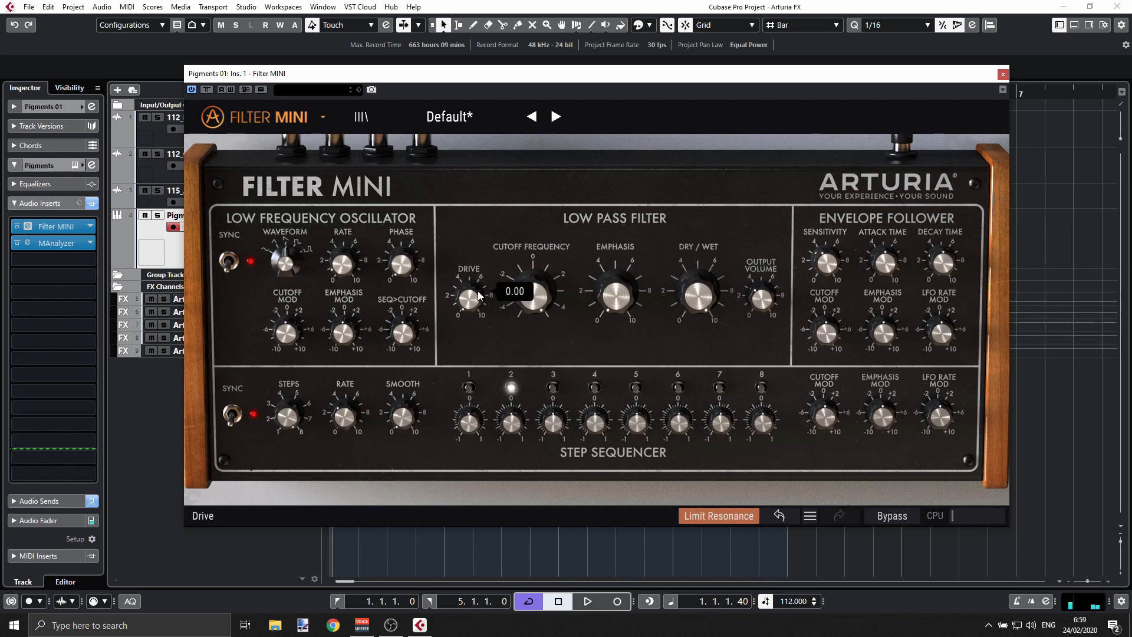
Step: Switch the low frequency oscillator from Saw to another waveform and adjust its rate
mouse_move(286, 260)
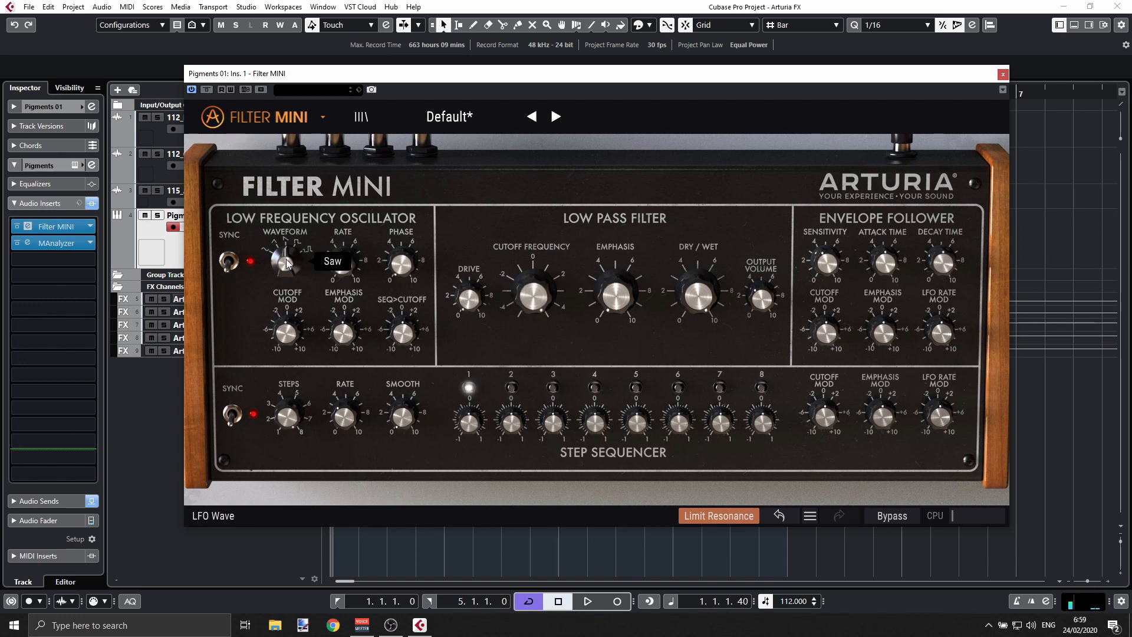
left_click_drag(286, 261, 286, 286)
left_click_drag(348, 262, 347, 245)
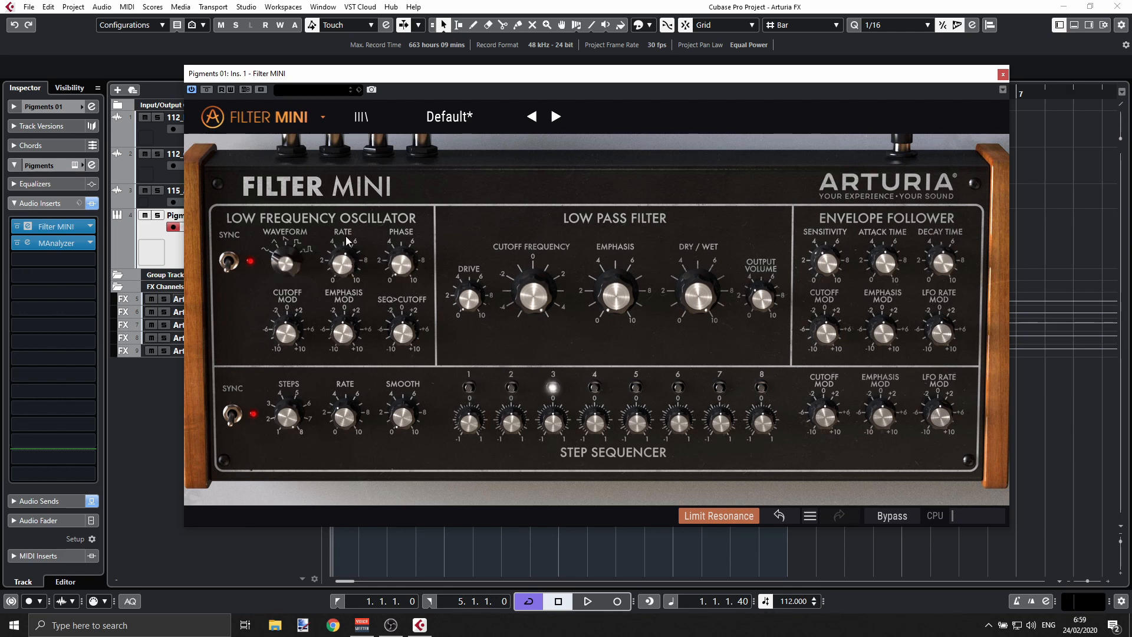
Step: Adjust the LFO's cutoff modulation amount and synced rate, balancing them with the filter's cutoff frequency
left_click_drag(287, 333, 287, 323)
left_click_drag(286, 333, 289, 331)
left_click(533, 288)
mouse_move(526, 301)
left_mouse_down()
mouse_move(526, 286)
mouse_move(526, 301)
left_mouse_up()
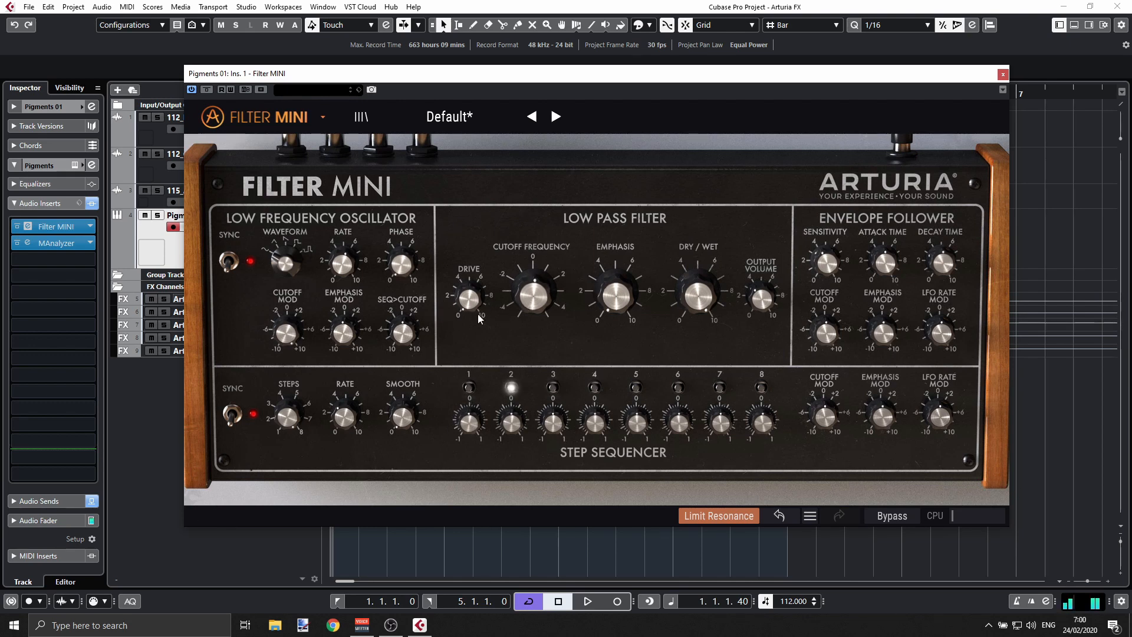
mouse_move(331, 337)
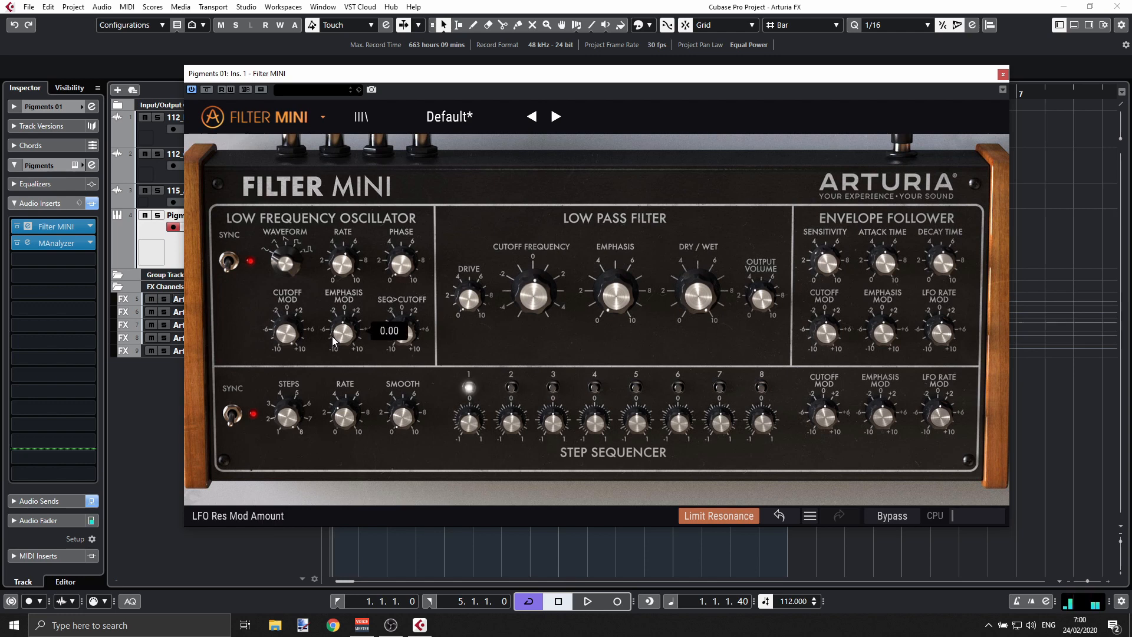
left_click_drag(349, 265, 342, 265)
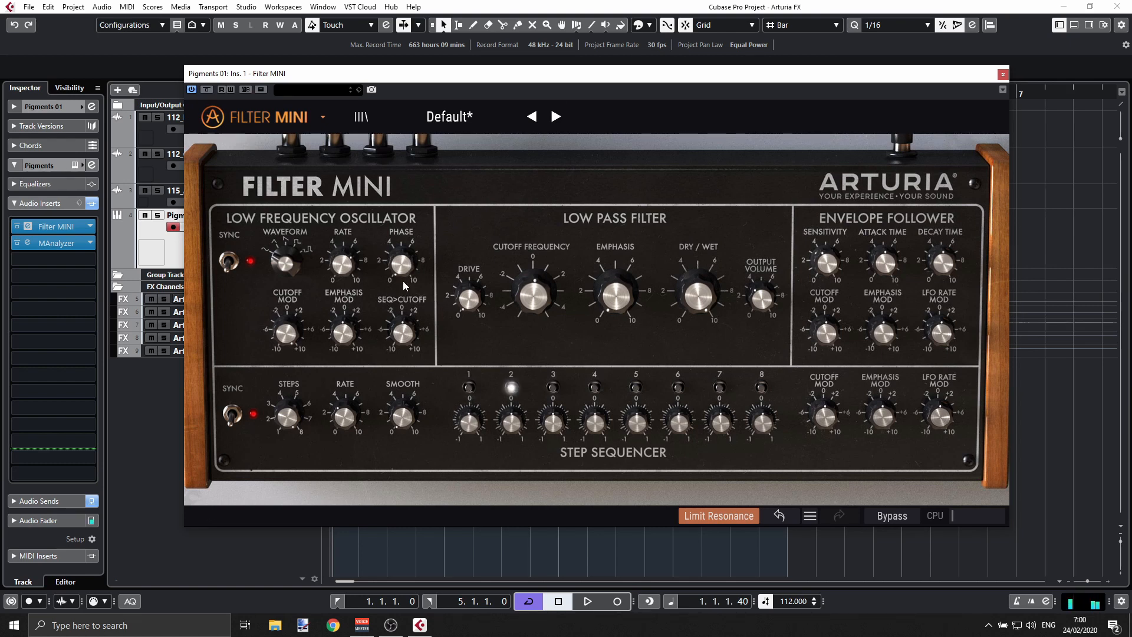
Step: Turn off LFO sync and adjust the free-running rate together with the filter's cutoff frequency
left_click(229, 261)
mouse_move(340, 264)
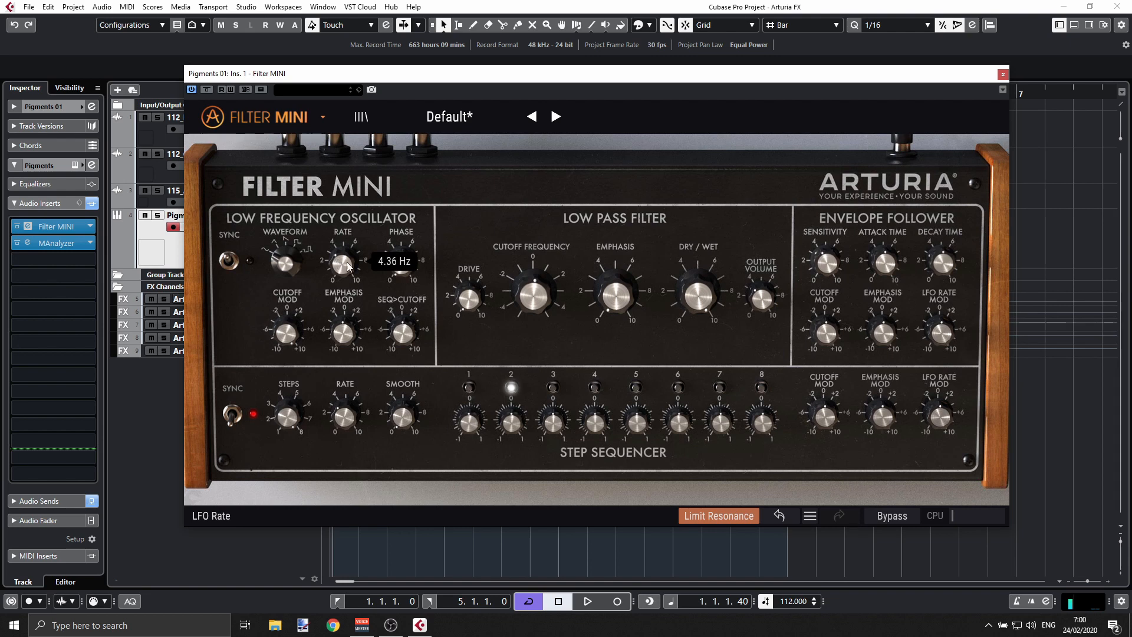
left_click_drag(339, 264, 285, 253)
left_click_drag(519, 298, 519, 290)
left_click_drag(348, 266, 330, 258)
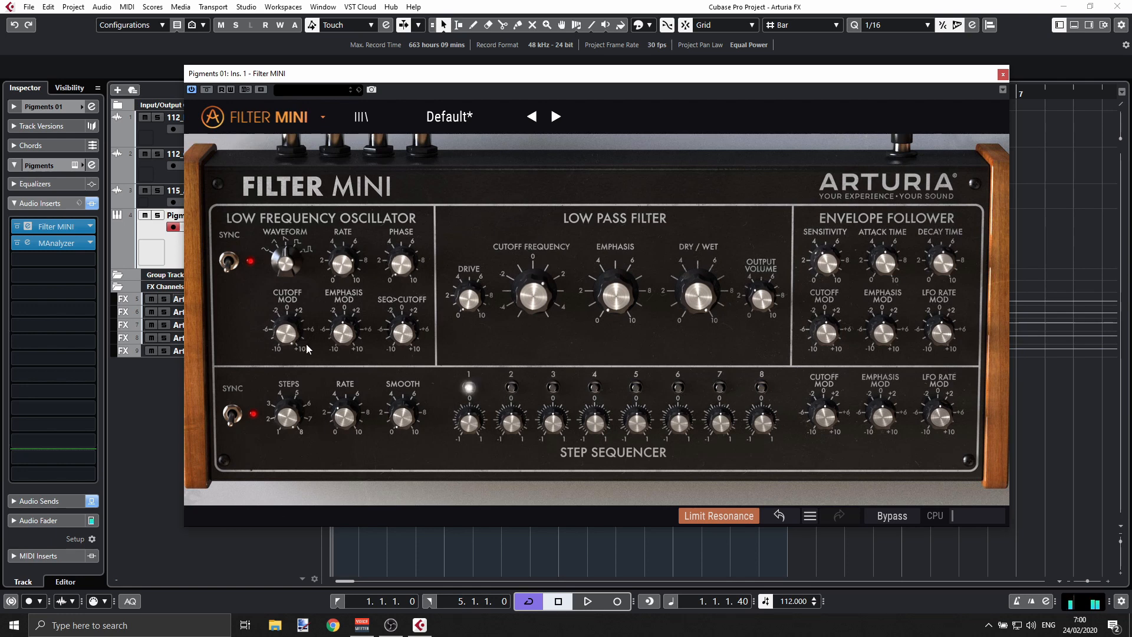
Step: Adjust the LFO's cutoff modulation and fine-tune the low pass filter's emphasis and cutoff frequency
left_click_drag(306, 345, 306, 349)
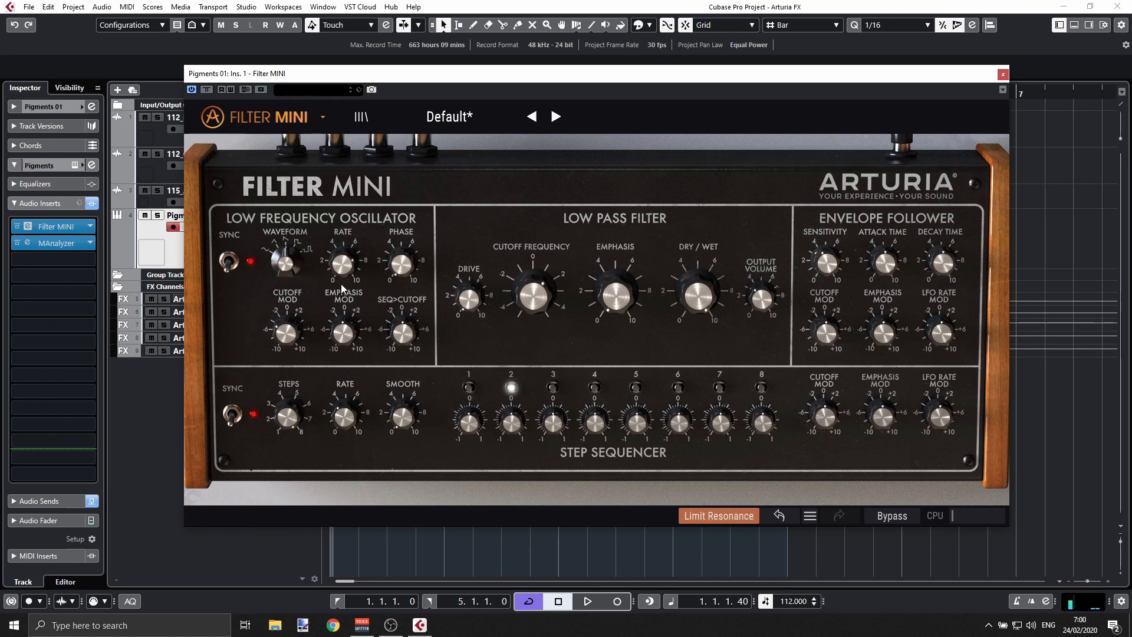
left_click_drag(619, 293, 619, 263)
mouse_move(547, 292)
left_mouse_down()
mouse_move(547, 314)
mouse_move(547, 296)
left_mouse_up()
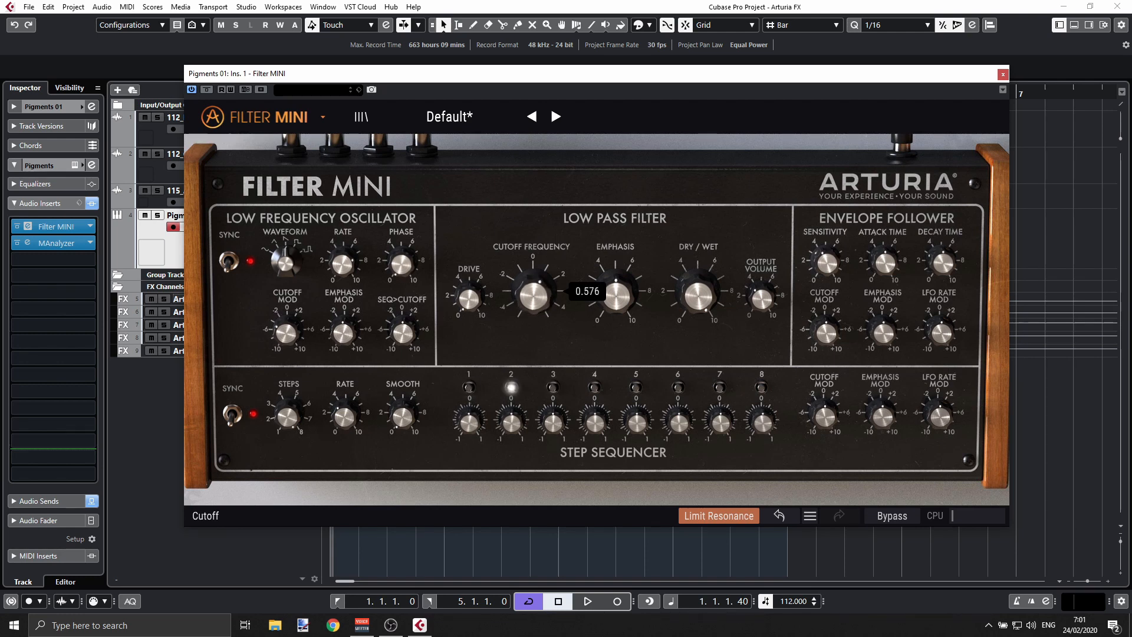
mouse_move(547, 295)
left_mouse_down()
mouse_move(548, 316)
mouse_move(550, 288)
left_mouse_up()
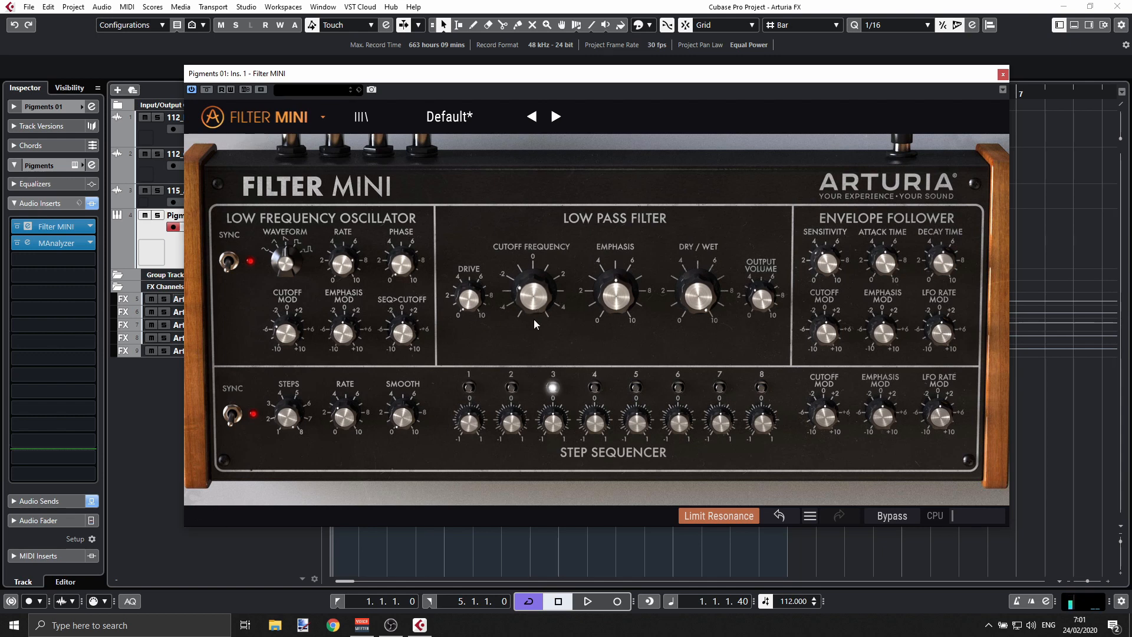
mouse_move(531, 309)
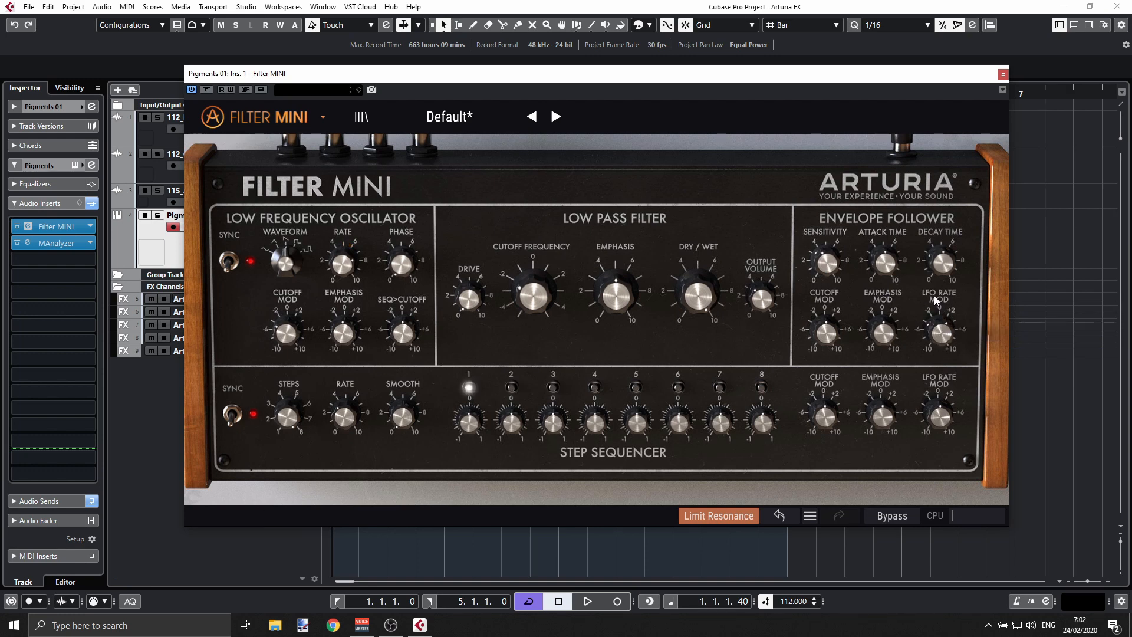
Step: Adjust how strongly the envelope follower modulates the LFO rate
mouse_move(942, 339)
left_click_drag(942, 340, 942, 342)
left_click_drag(942, 334, 938, 341)
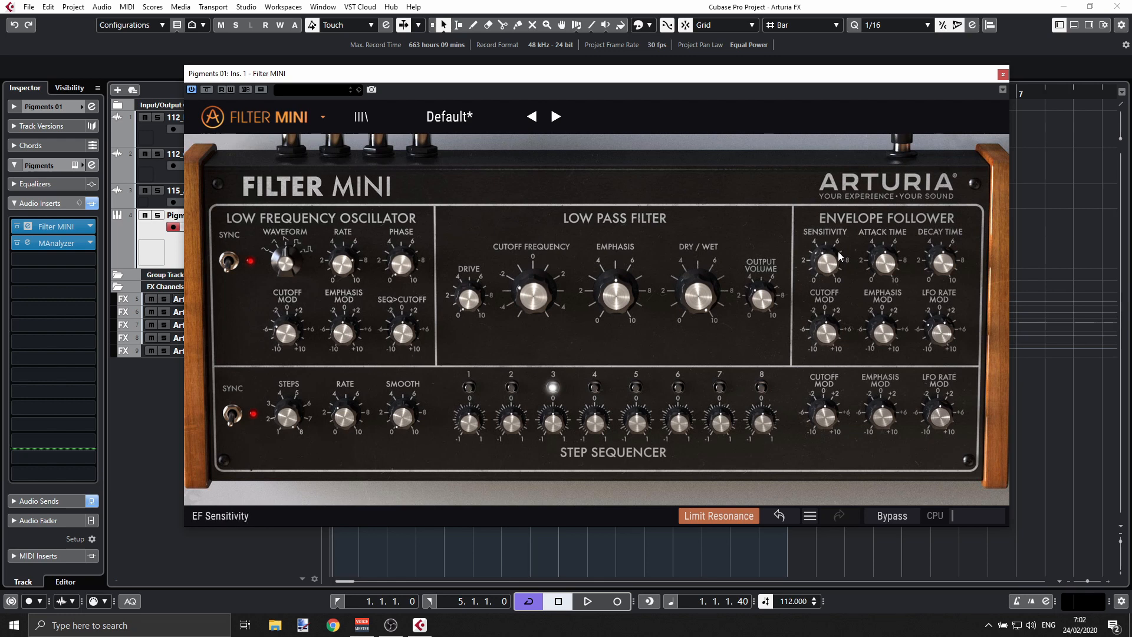
mouse_move(837, 251)
Step: Select and solo the 112_DeepFeelDrums track and close the Pigments track's Filter MINI window
left_click(175, 136)
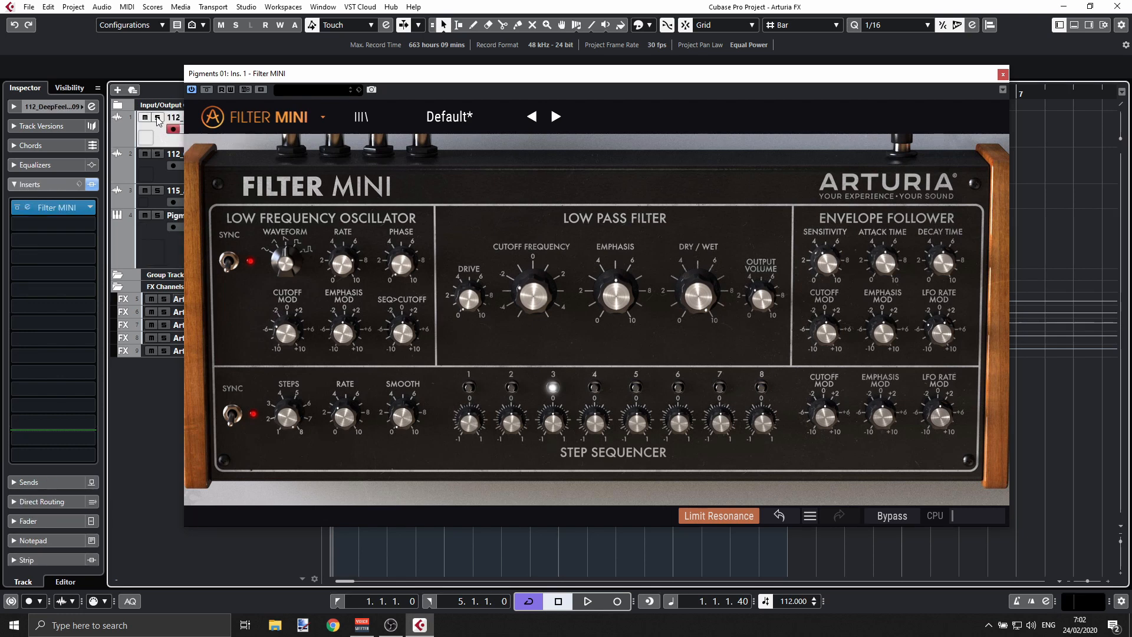
left_click(158, 118)
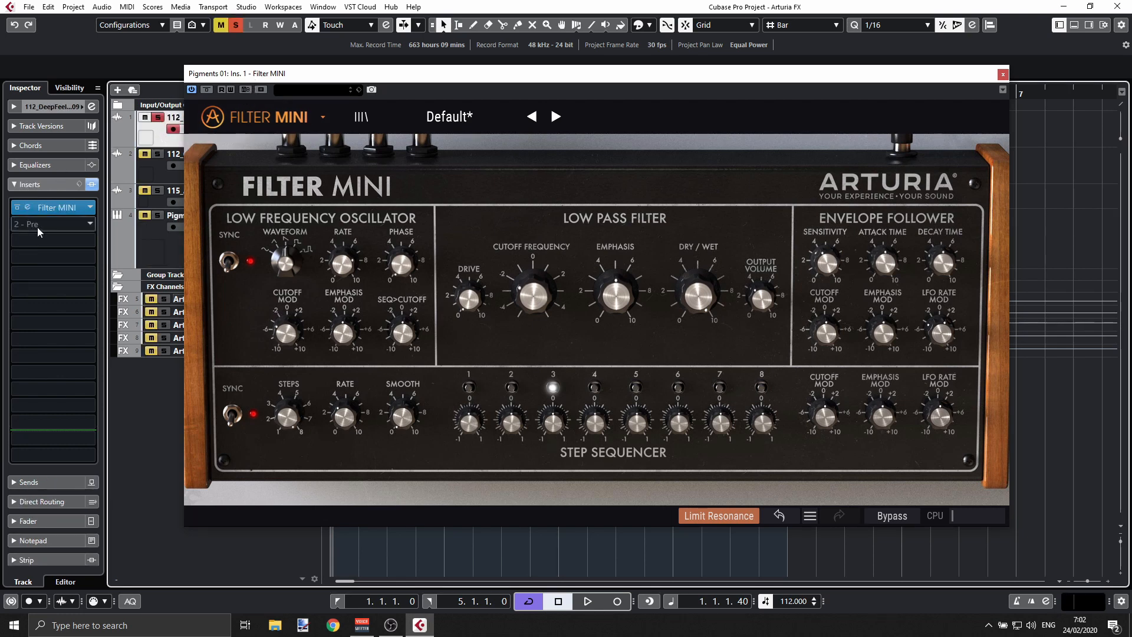
left_click(1004, 75)
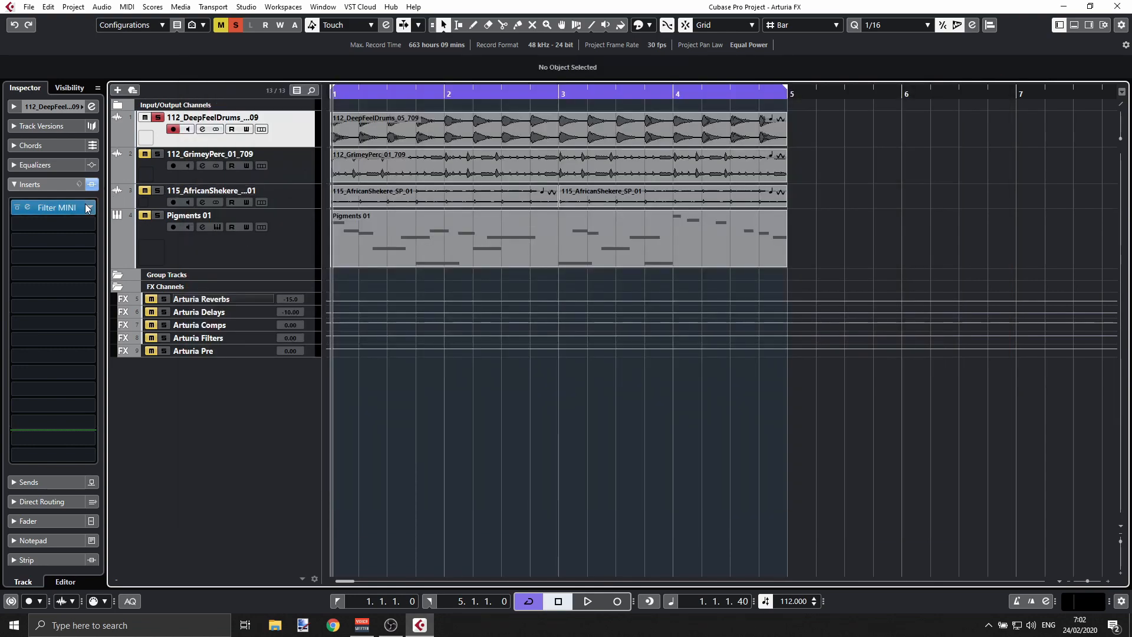
Step: Open the Filter MINI insert on the drum track and move its window clear of the track list
left_click(65, 208)
left_click_drag(433, 173, 646, 139)
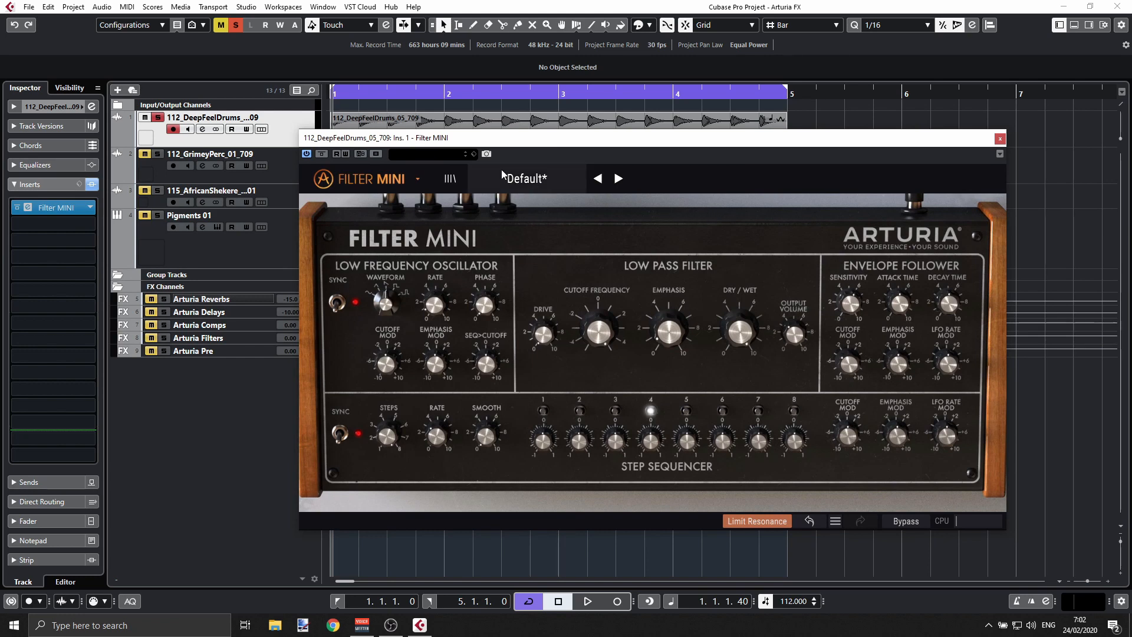
Step: Play a short stretch of the soloed drums through Filter MINI, stop, and check the envelope follower's cutoff modulation amount
key("space")
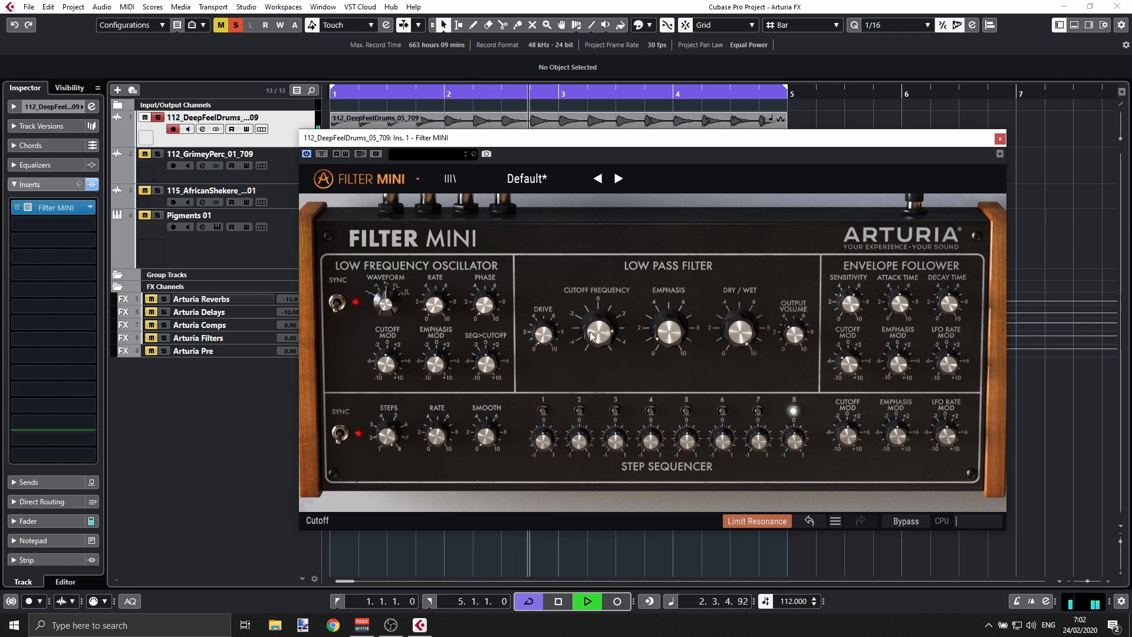
key("space")
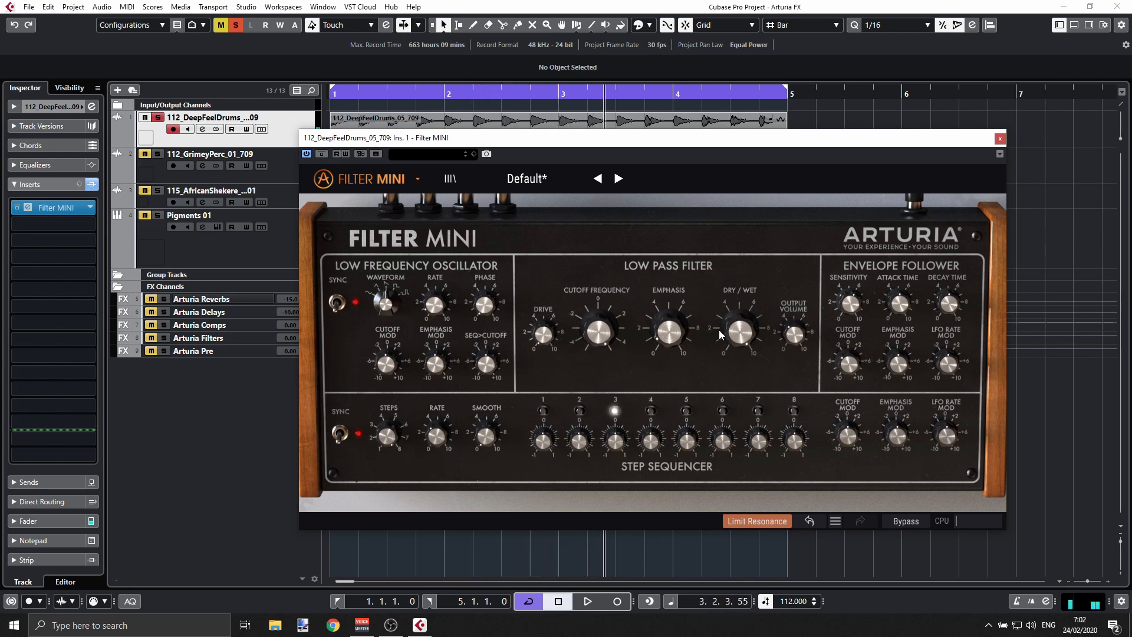
mouse_move(849, 367)
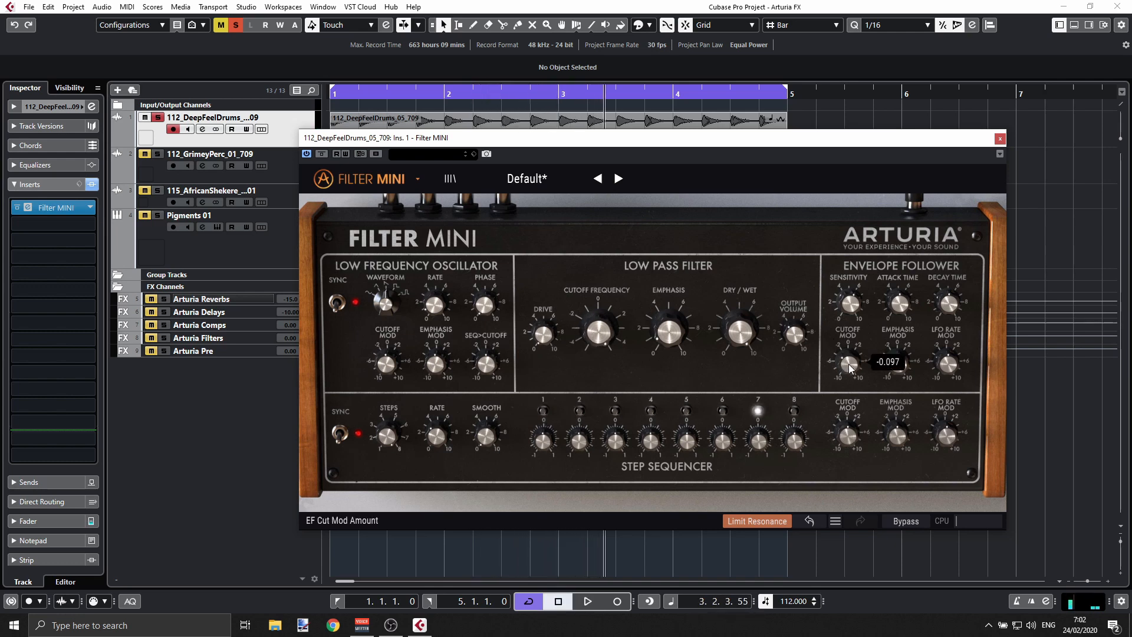
Step: Adjust the envelope follower's sensitivity and raise its cutoff modulation to a positive amount
mouse_move(848, 304)
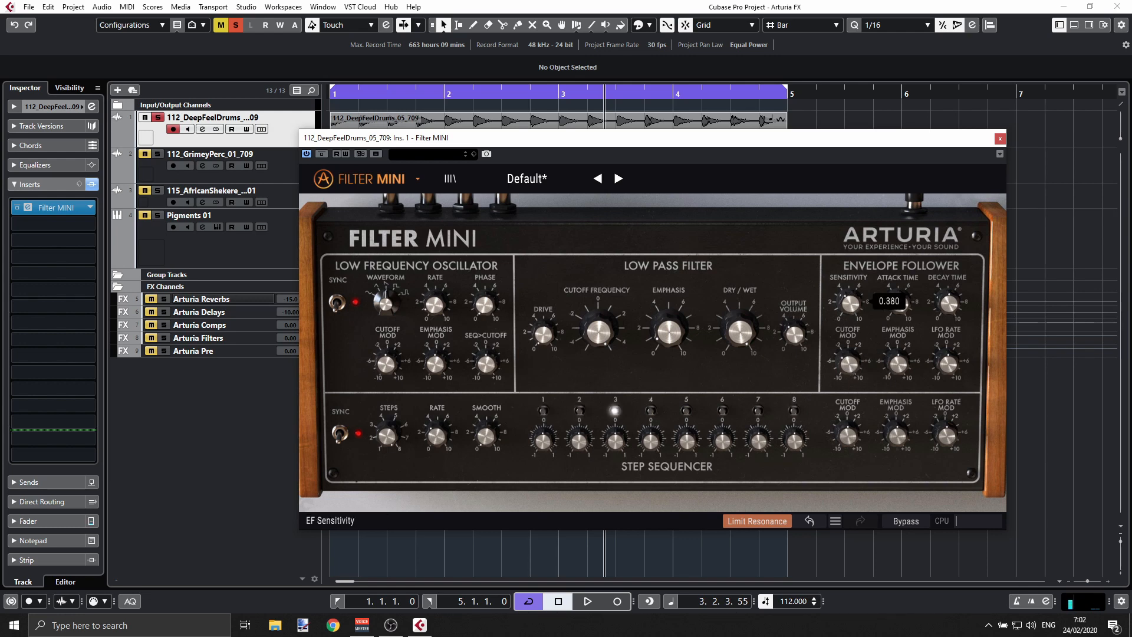
left_click_drag(849, 304, 850, 281)
left_click_drag(836, 376, 836, 369)
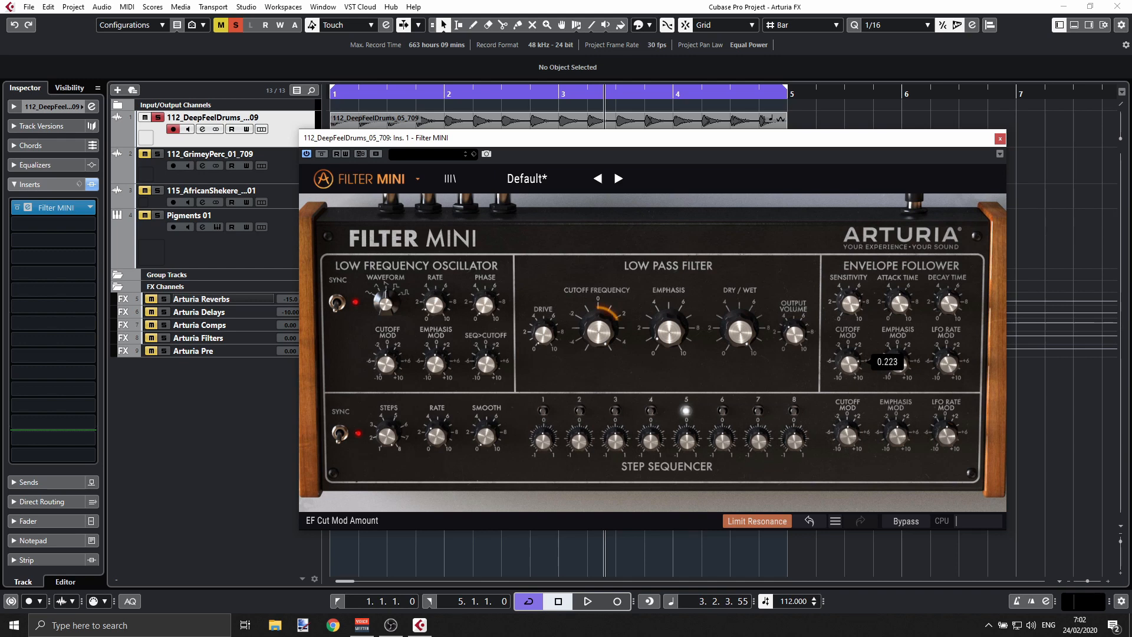
mouse_move(836, 362)
left_mouse_down()
mouse_move(836, 376)
mouse_move(836, 357)
left_mouse_up()
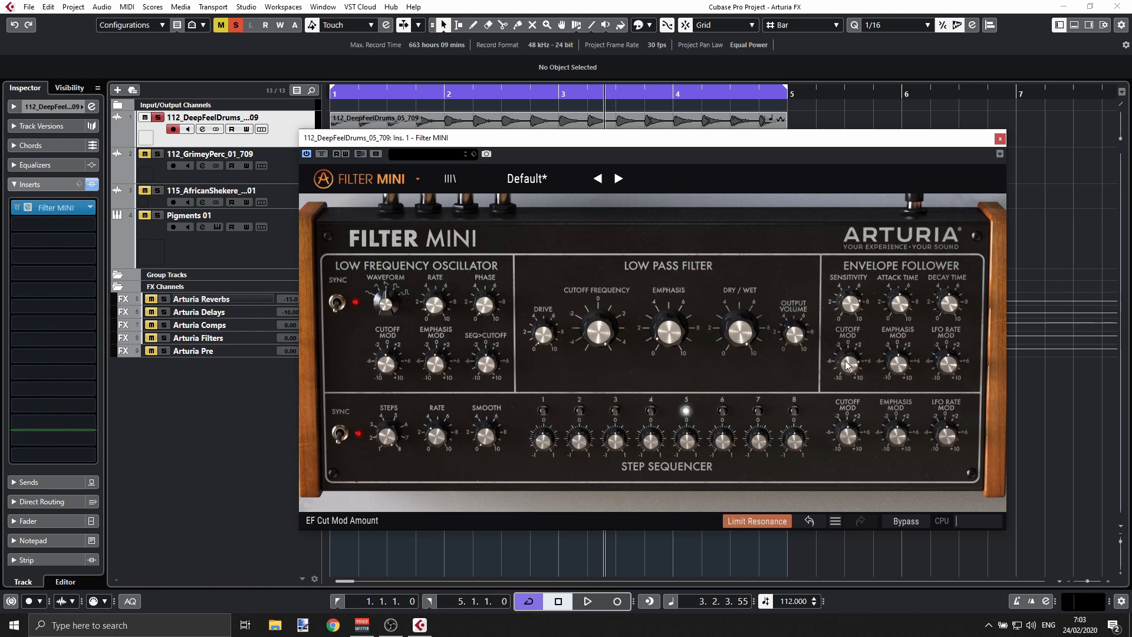
Step: Play the soloed drums while varying the envelope follower's cutoff modulation and sensitivity, and stop playback
key("space")
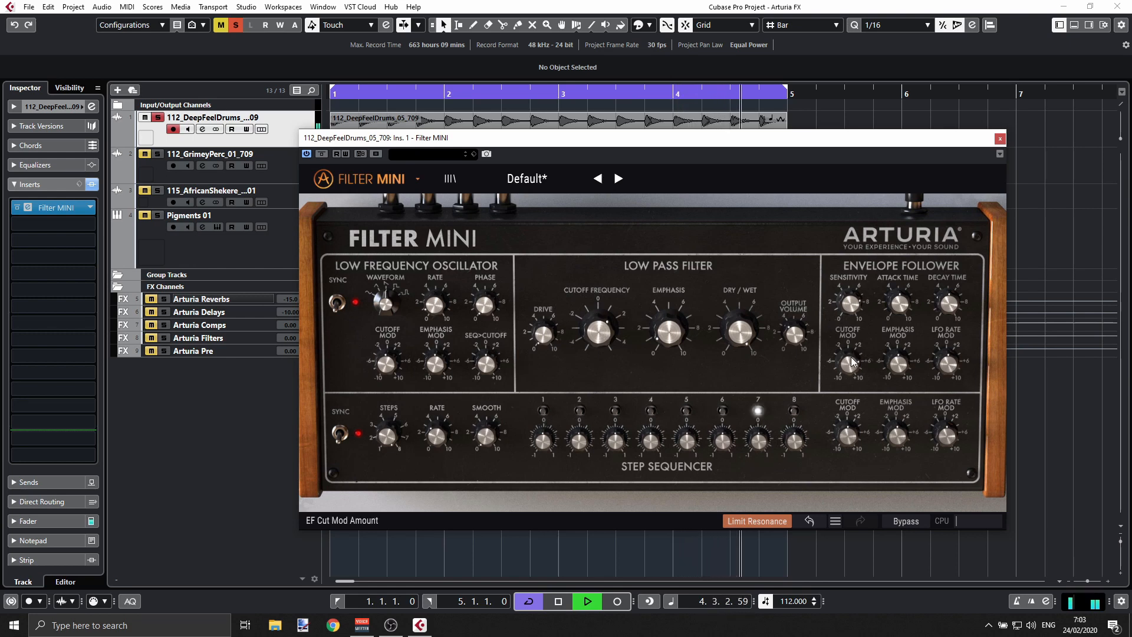
left_click_drag(847, 363, 848, 424)
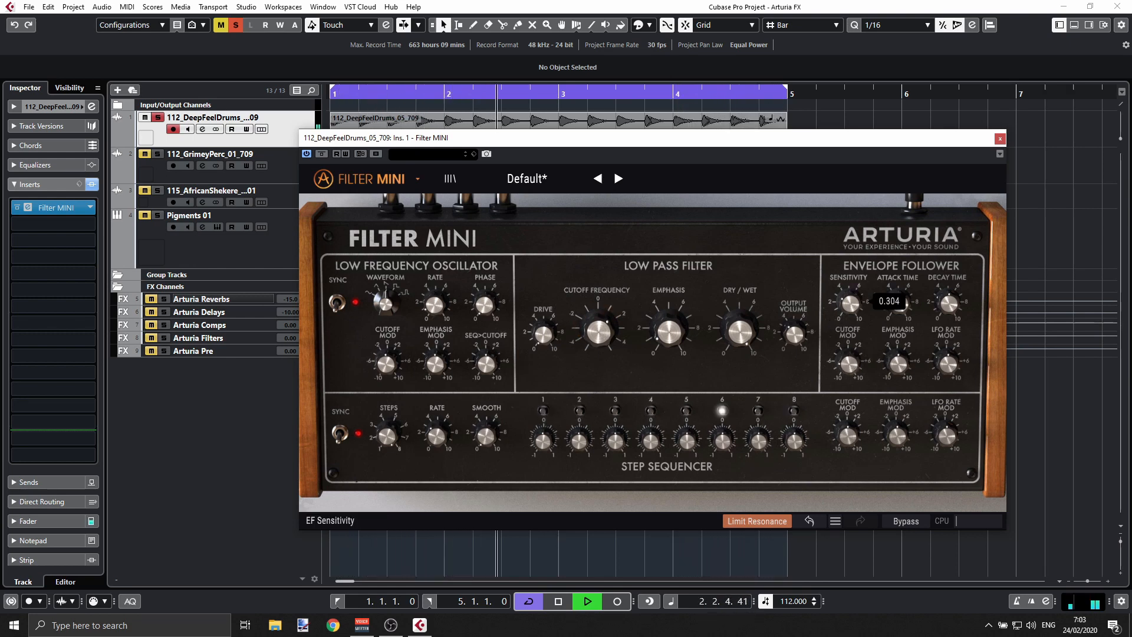
left_click_drag(848, 364, 847, 275)
key("space")
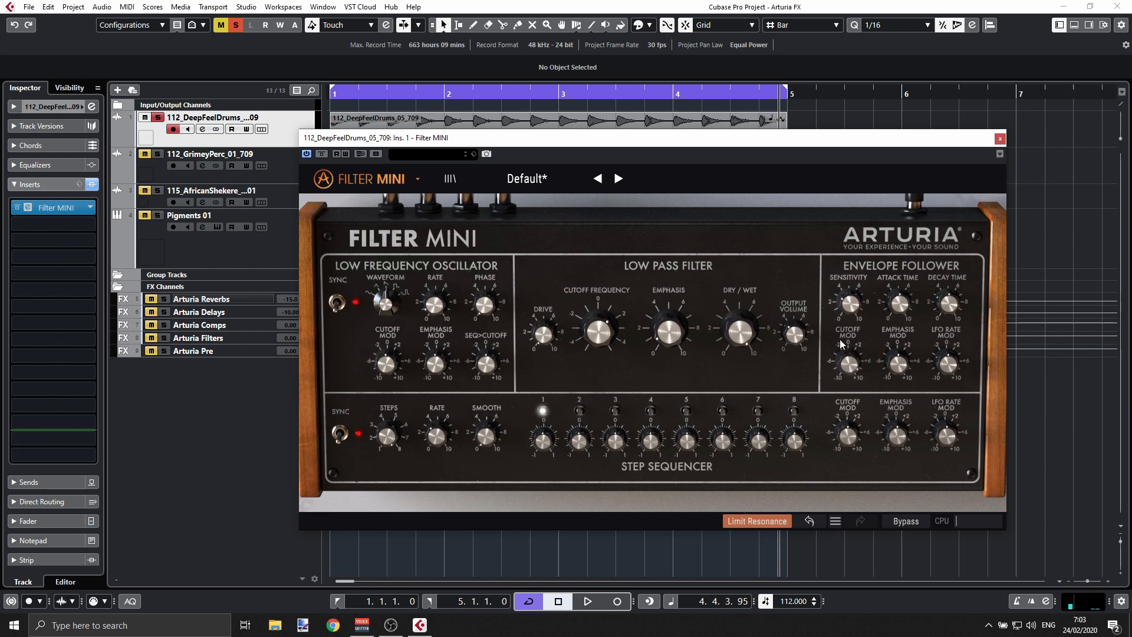
Step: Adjust the envelope follower's cutoff modulation and the low pass filter's cutoff frequency on the drum track
left_click_drag(848, 362, 848, 374)
mouse_move(848, 308)
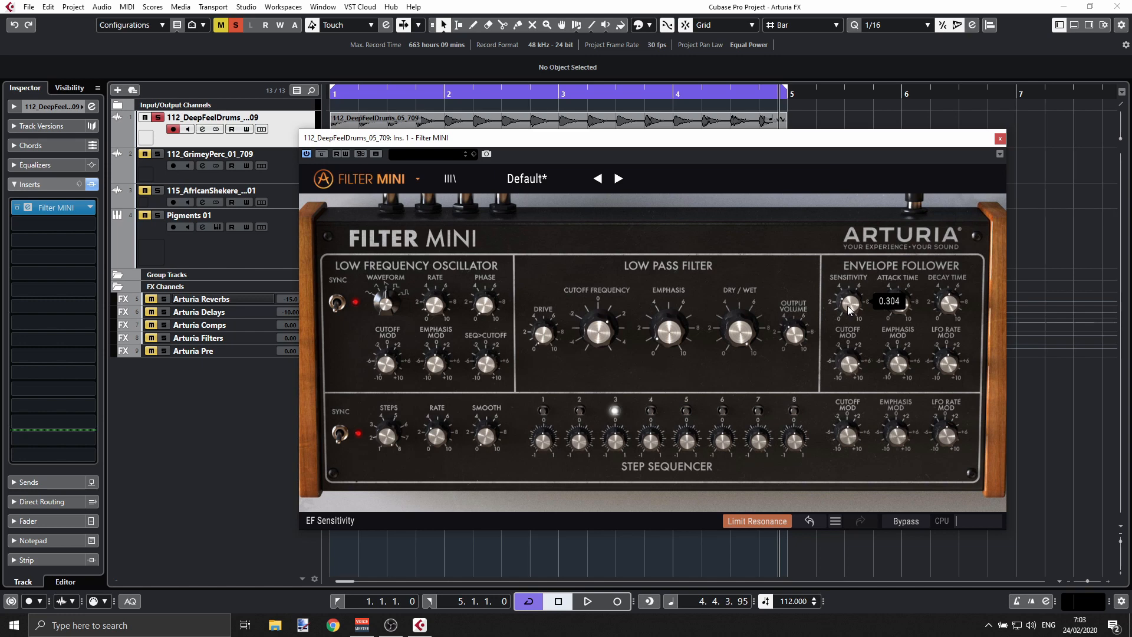
mouse_move(603, 337)
mouse_move(602, 337)
left_mouse_down()
mouse_move(603, 313)
mouse_move(602, 346)
left_mouse_up()
Step: Turn off the LFO's tempo sync and adjust the envelope follower's LFO rate modulation
mouse_move(890, 355)
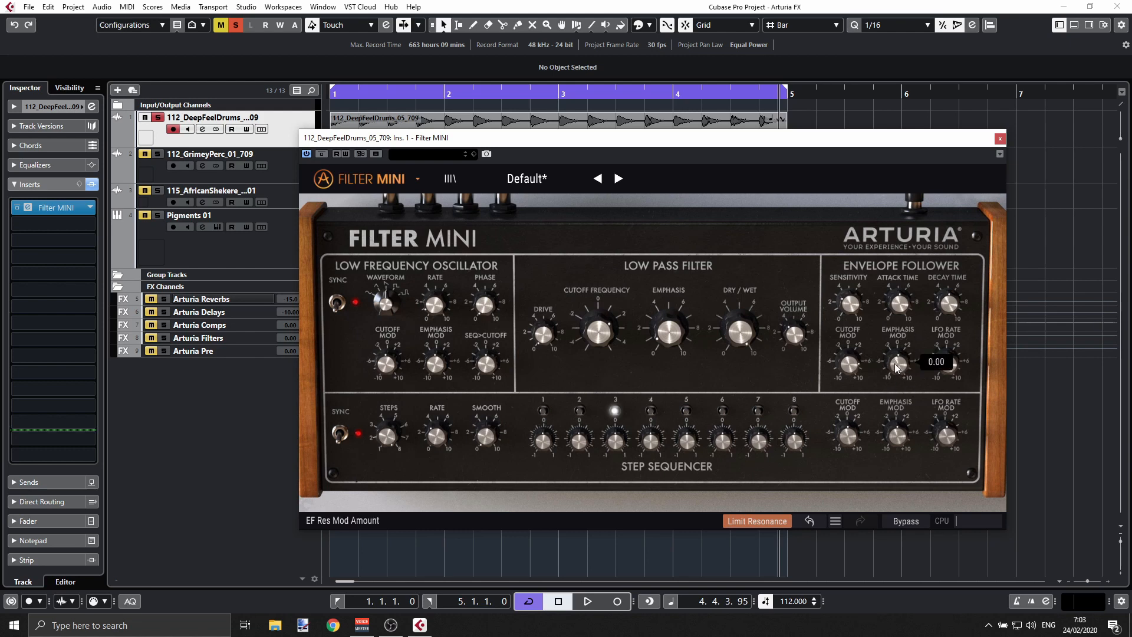
left_click_drag(893, 364, 946, 361)
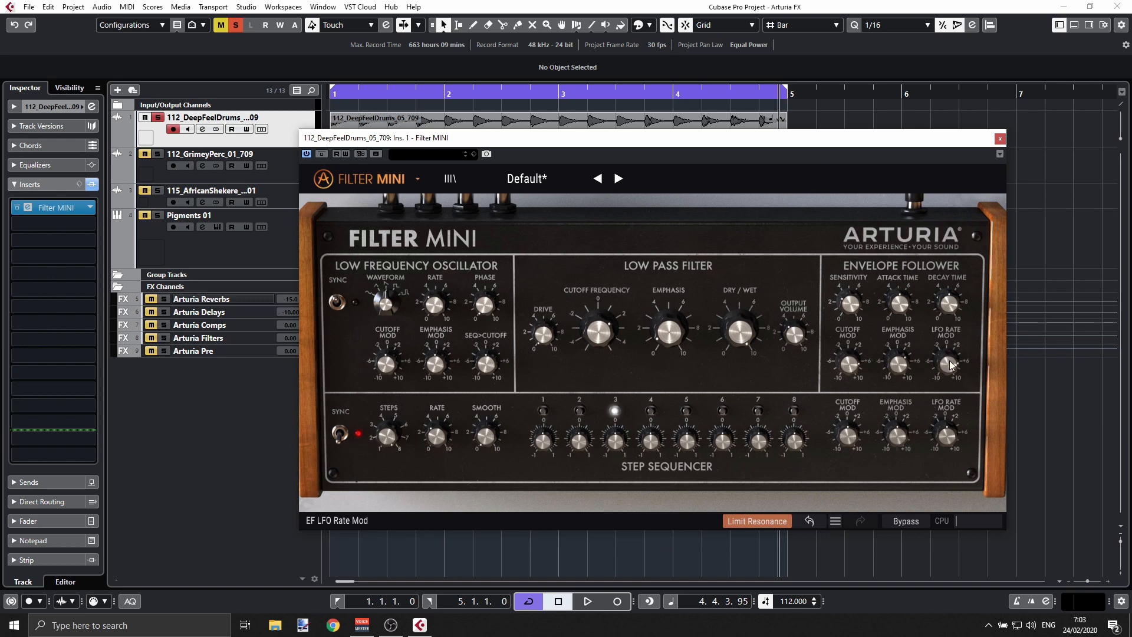
left_click_drag(946, 364, 950, 362)
Step: Play the drums while fine-tuning the envelope follower's decay time, sensitivity and LFO rate modulation and the LFO rate, and stop
key("space")
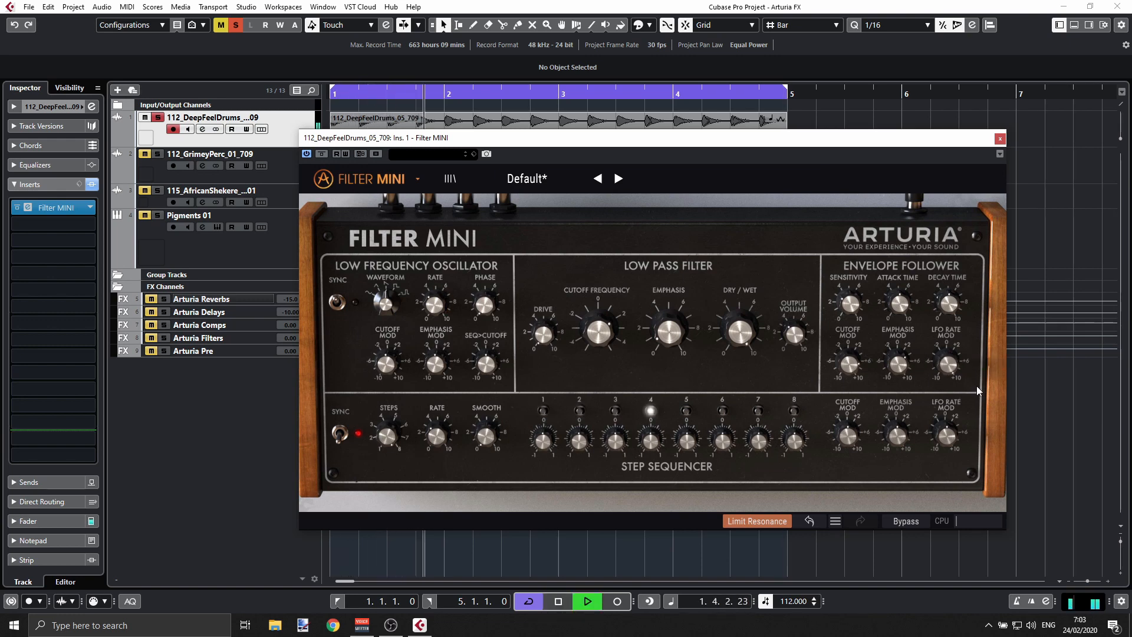
left_click_drag(949, 303, 948, 302)
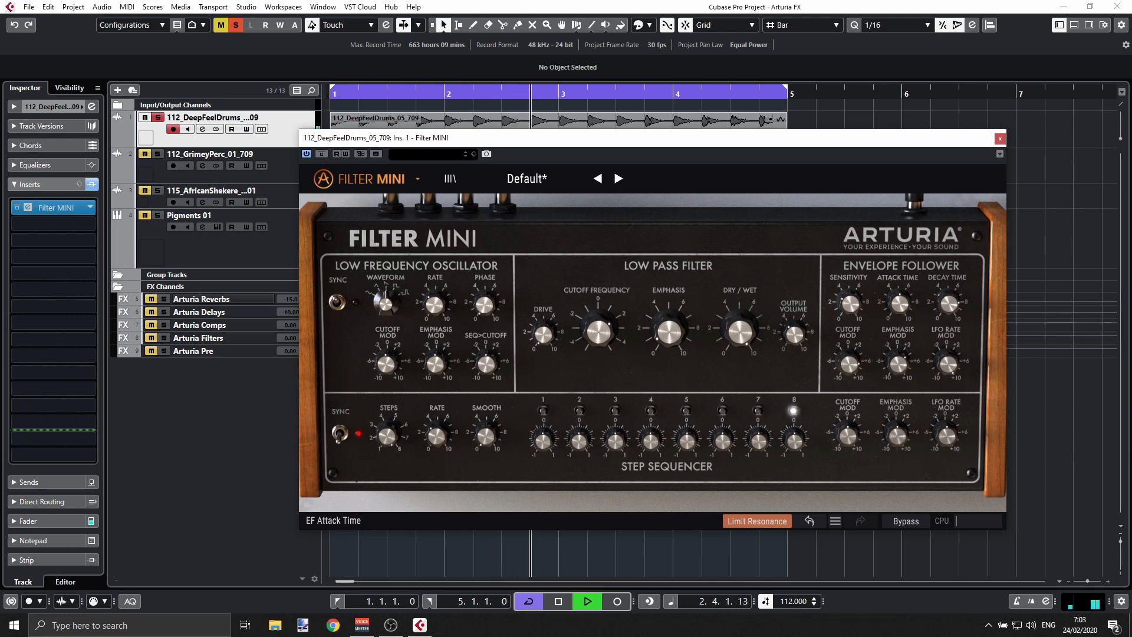
left_click_drag(843, 319, 843, 318)
left_click_drag(948, 365, 948, 366)
left_click_drag(434, 304, 434, 305)
key("space")
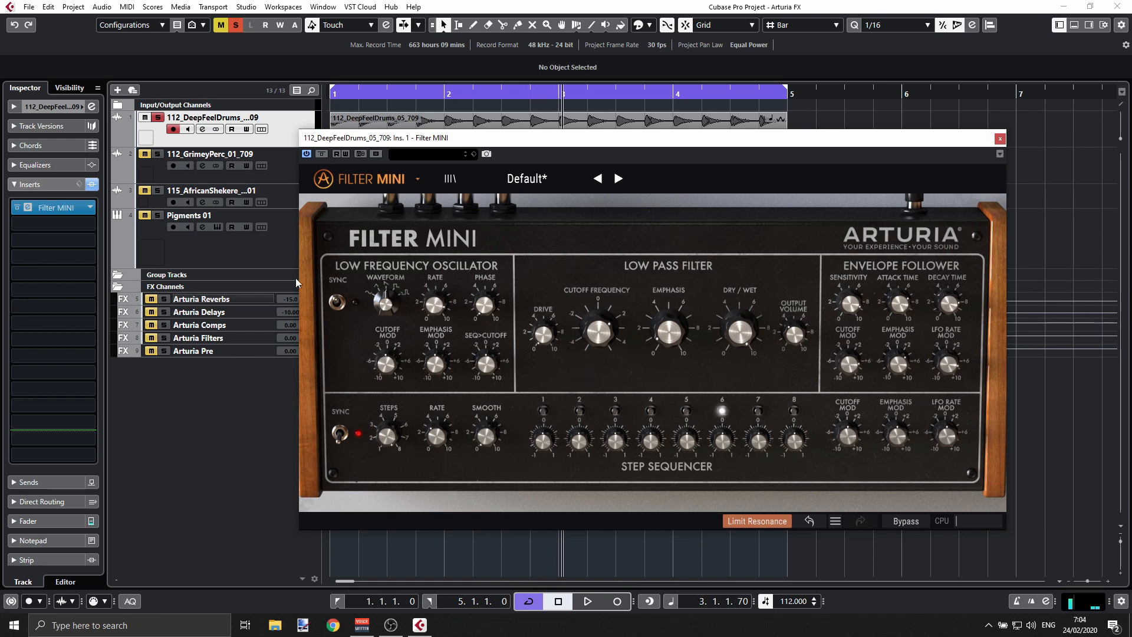
Step: Select the Pigments 01 track, clear the drum track's solo, and briefly open the Pigments instrument to view Engine 2
left_click(257, 254)
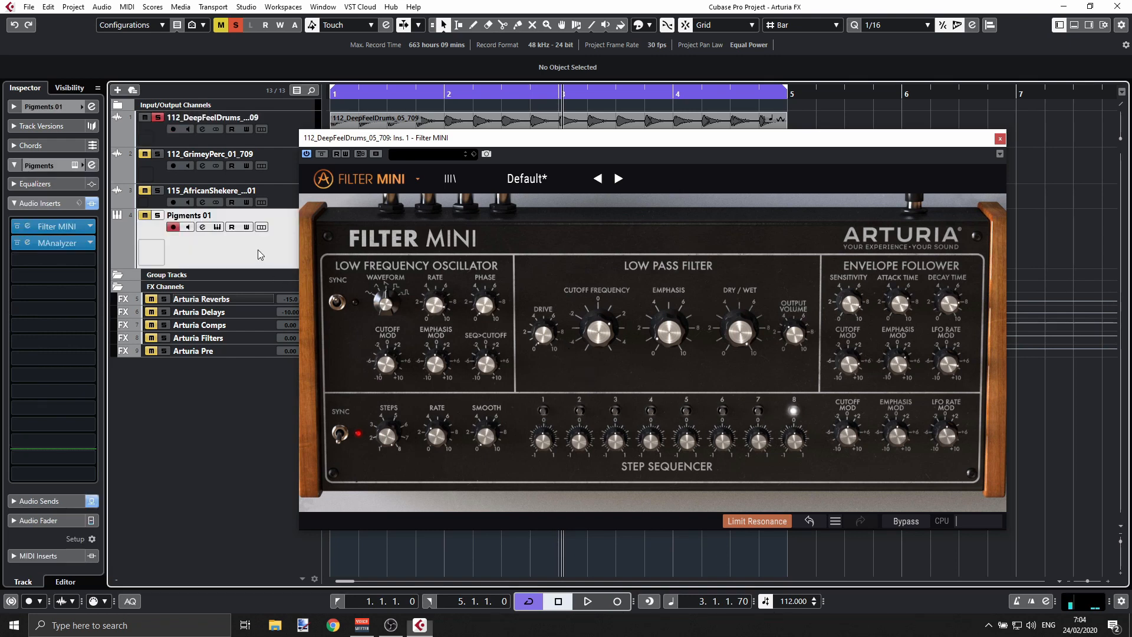
left_click(159, 118)
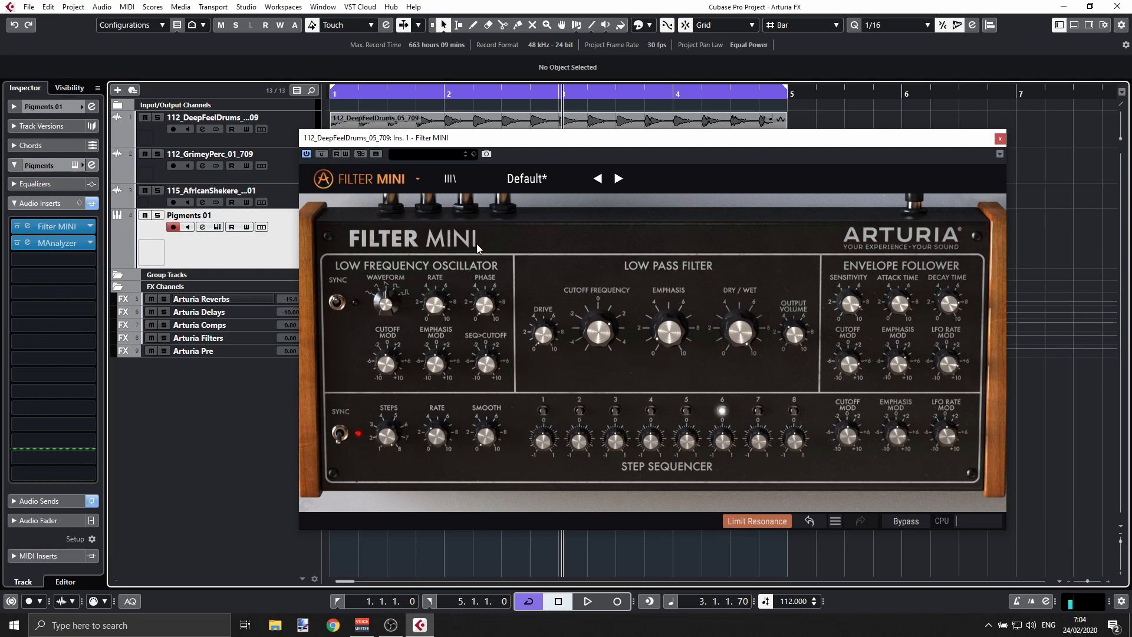
left_click(217, 227)
left_click_drag(457, 112, 456, 62)
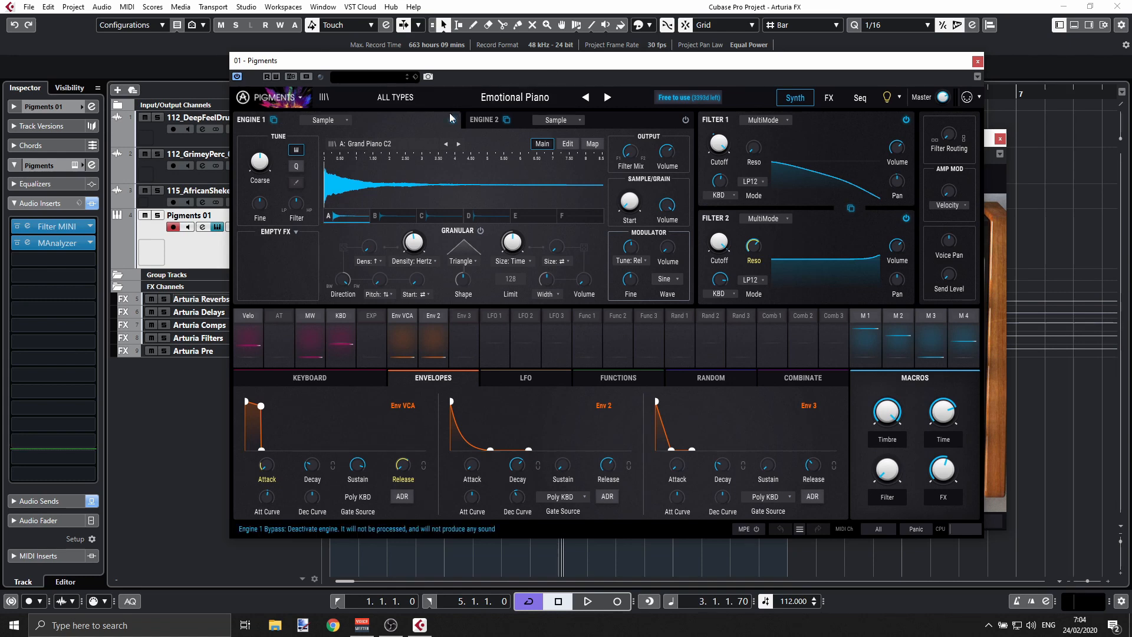
left_click(487, 125)
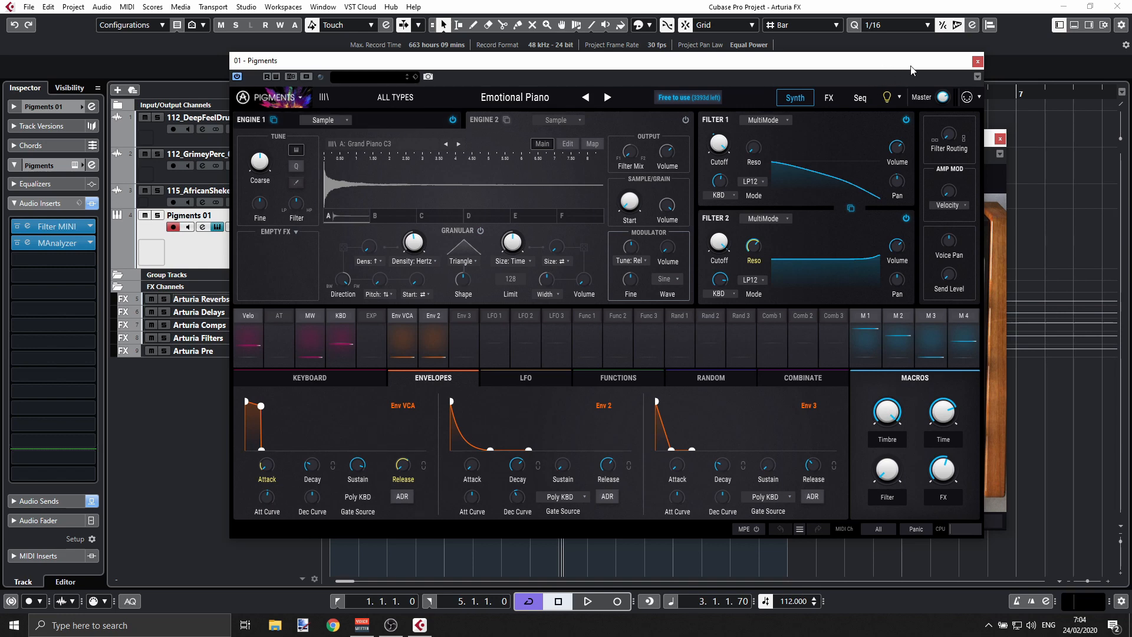
left_click(978, 62)
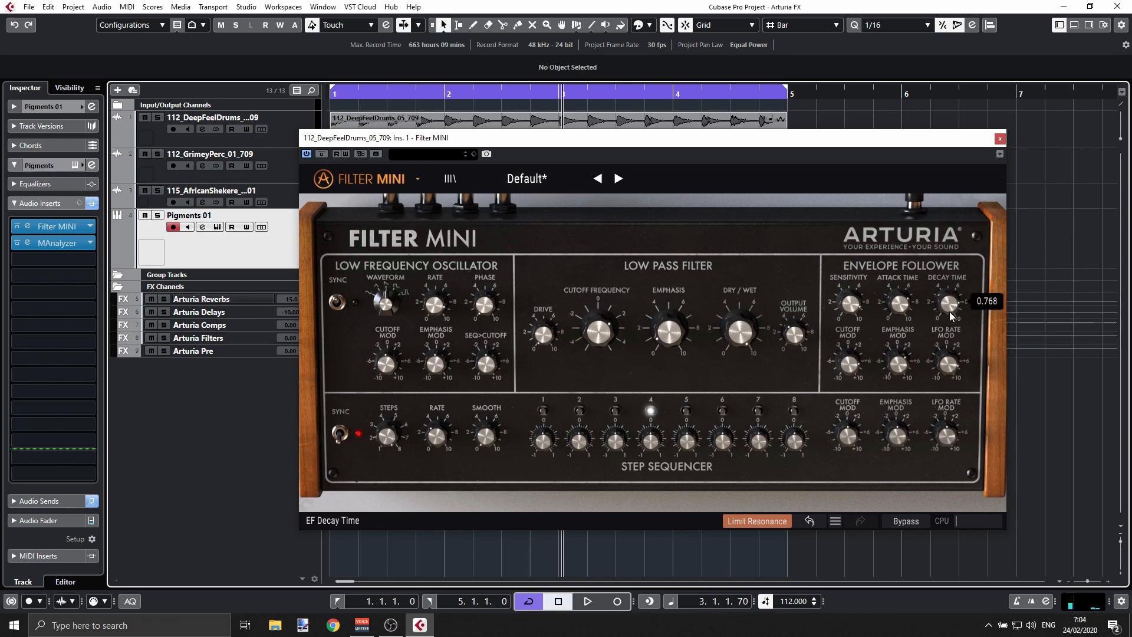
Step: Turn the LFO's tempo sync back on and check the step sequencer's rate and steps controls
left_click(340, 302)
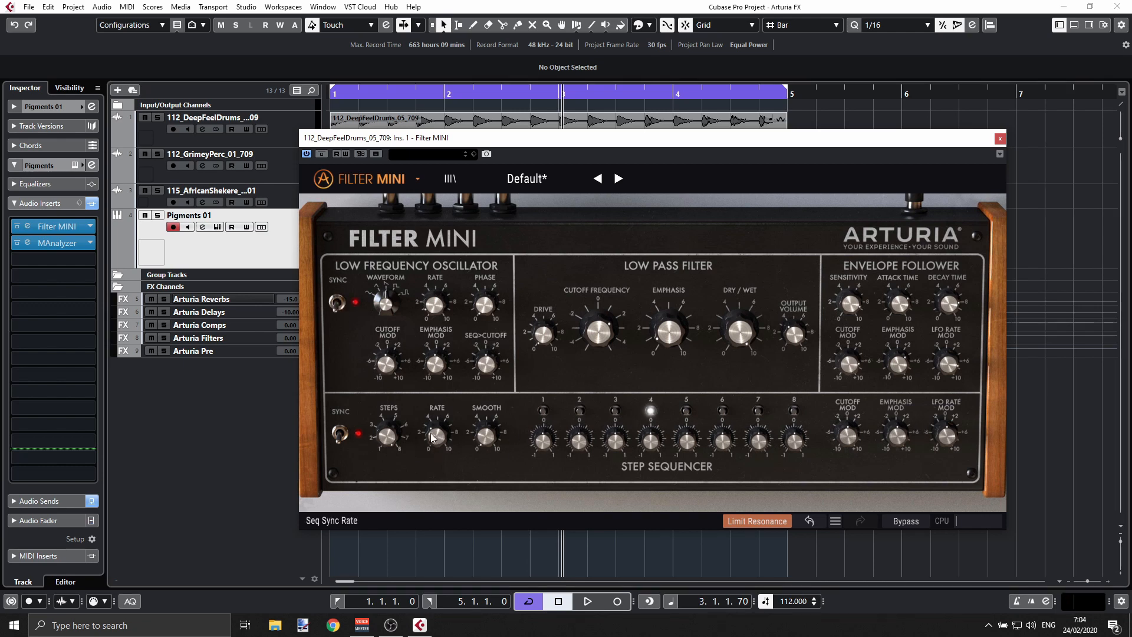
mouse_move(431, 433)
mouse_move(388, 435)
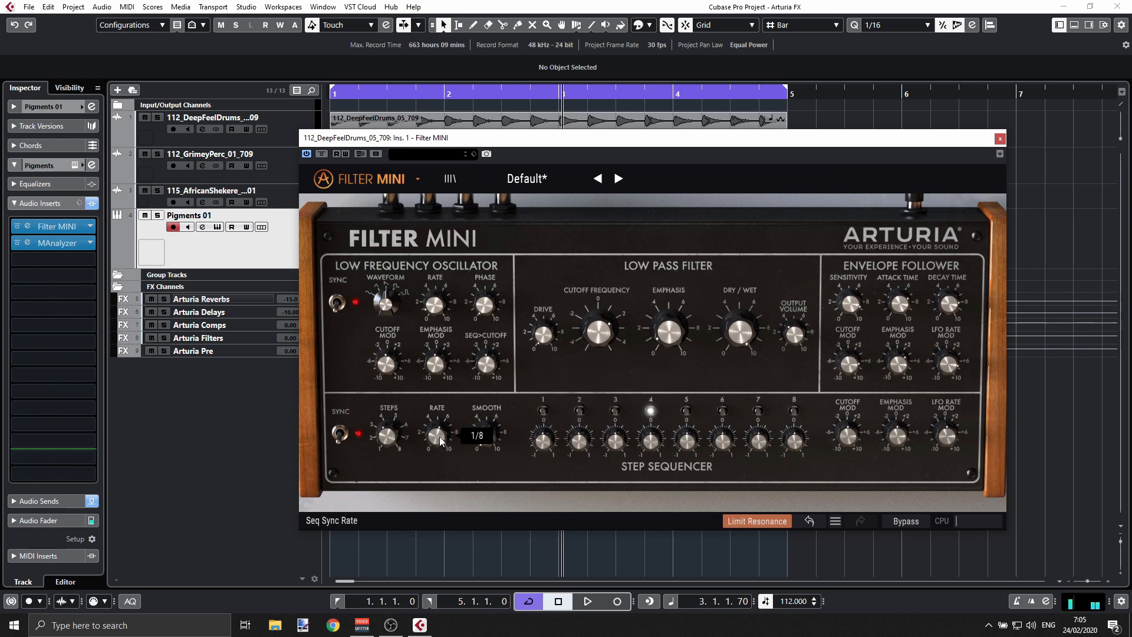
Step: Start playback, solo the Pigments 01 track, and stop playback
key("space")
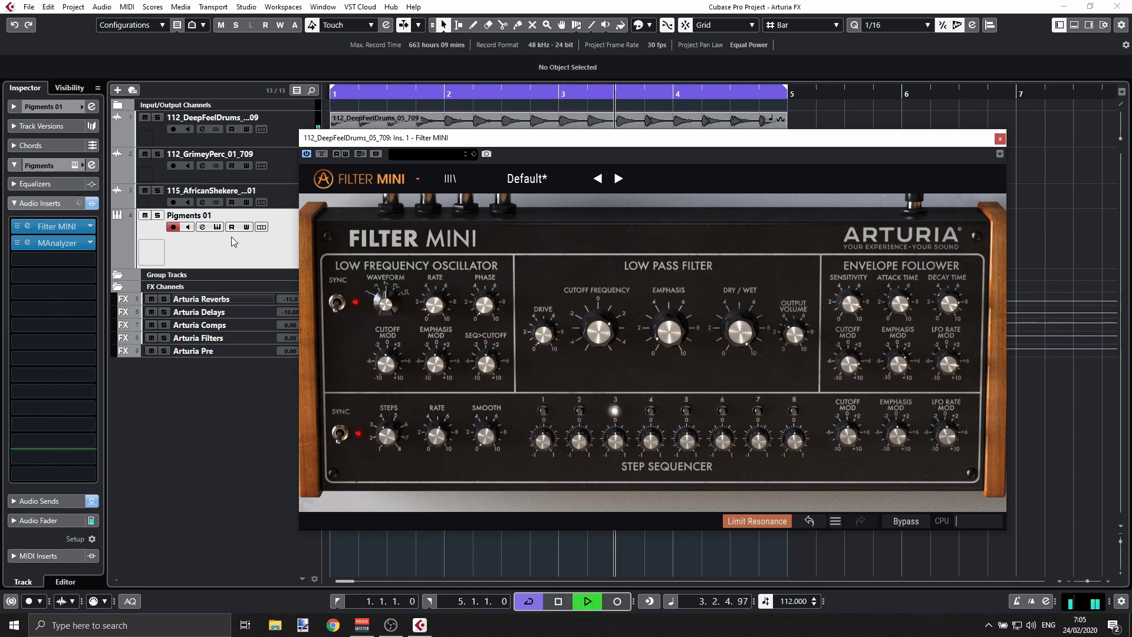
key("s")
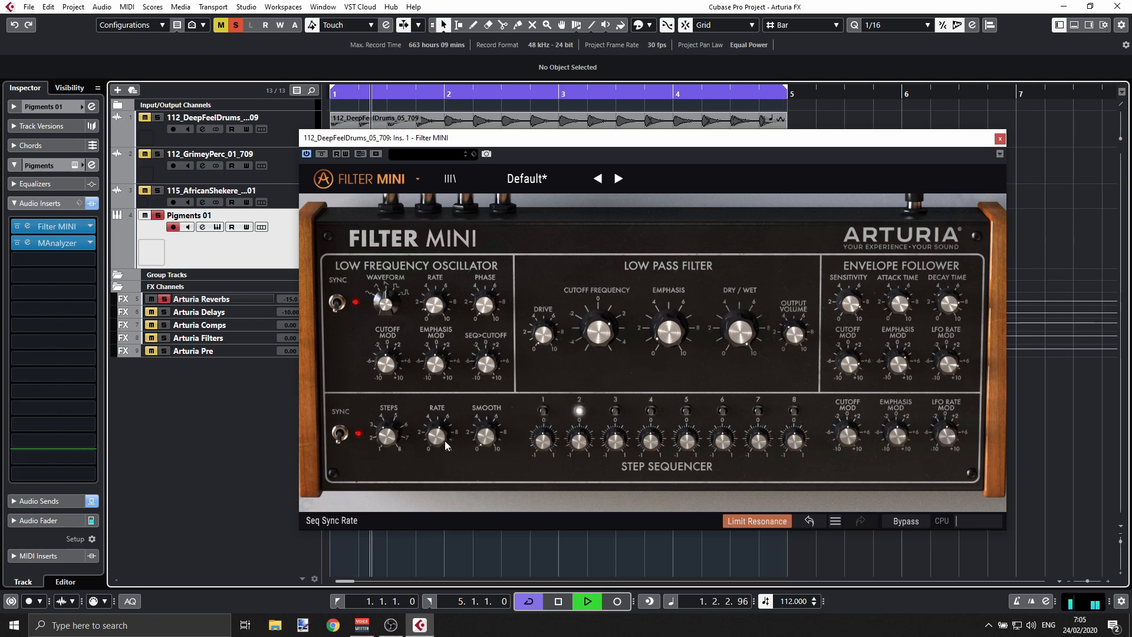
key("space")
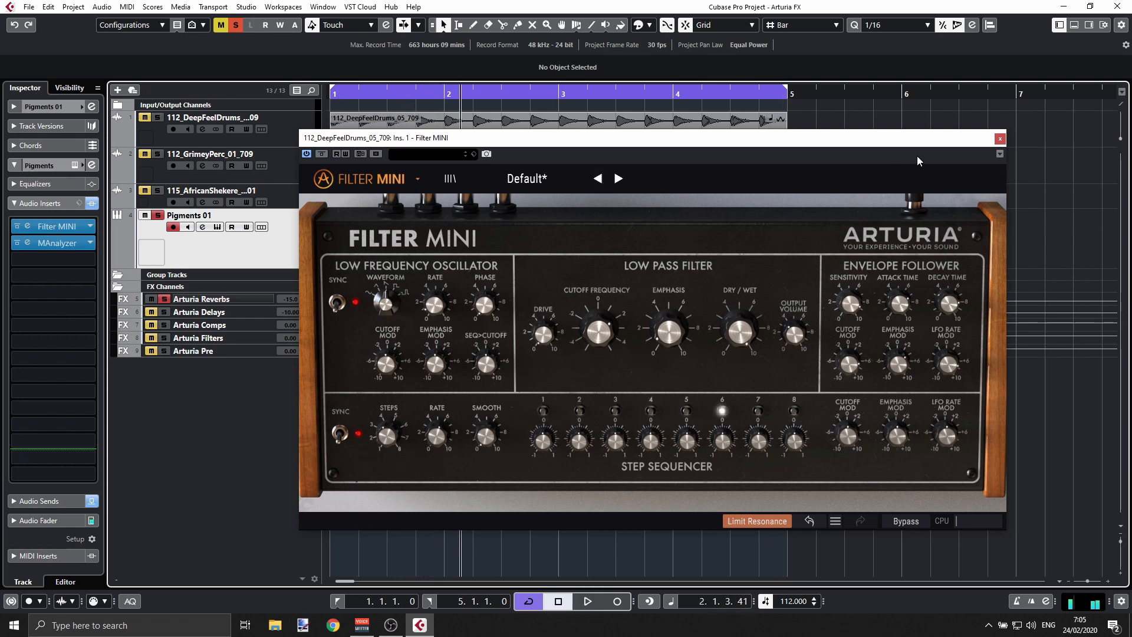
Step: Close the drum track's Filter MINI window, open the one on Pigments 01, and move it clear of the track list
left_click(999, 138)
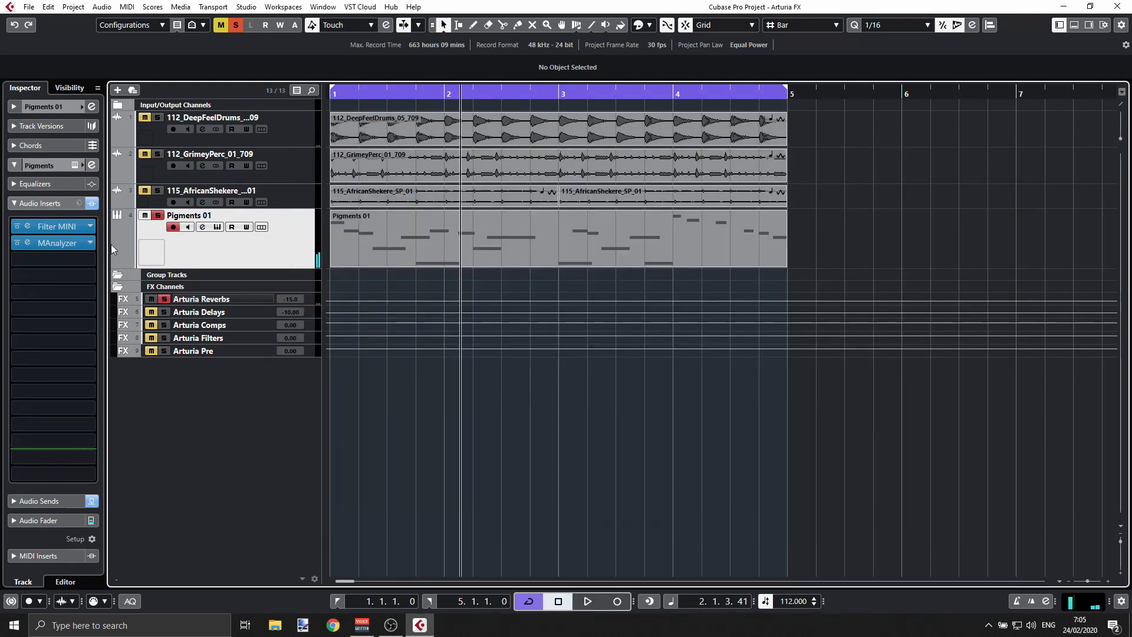
left_click(57, 226)
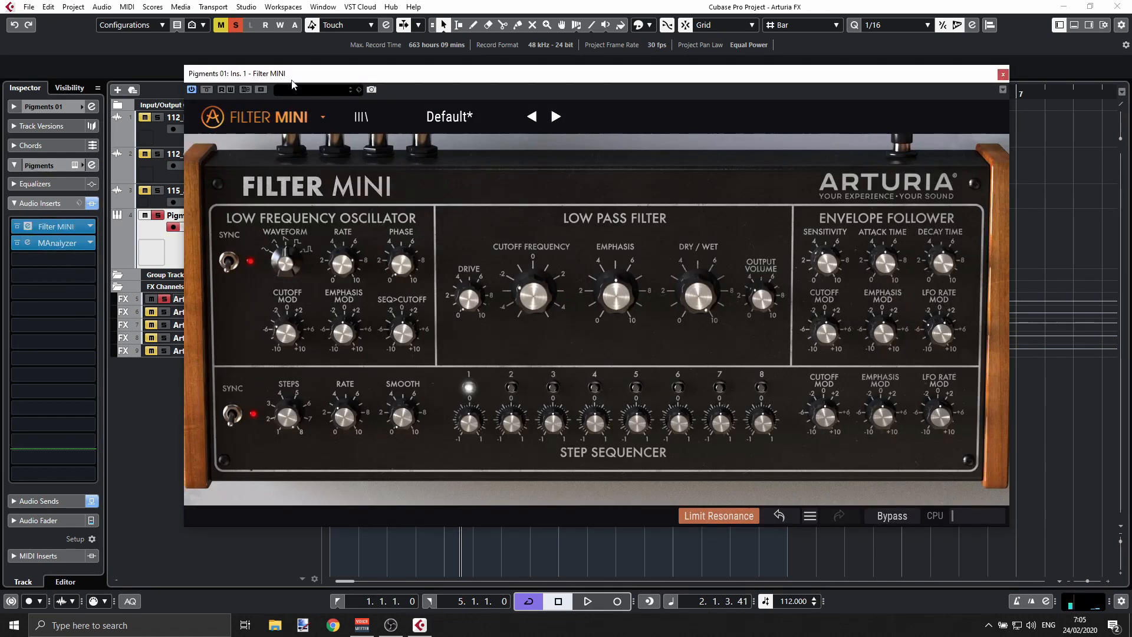
left_click_drag(307, 83, 383, 75)
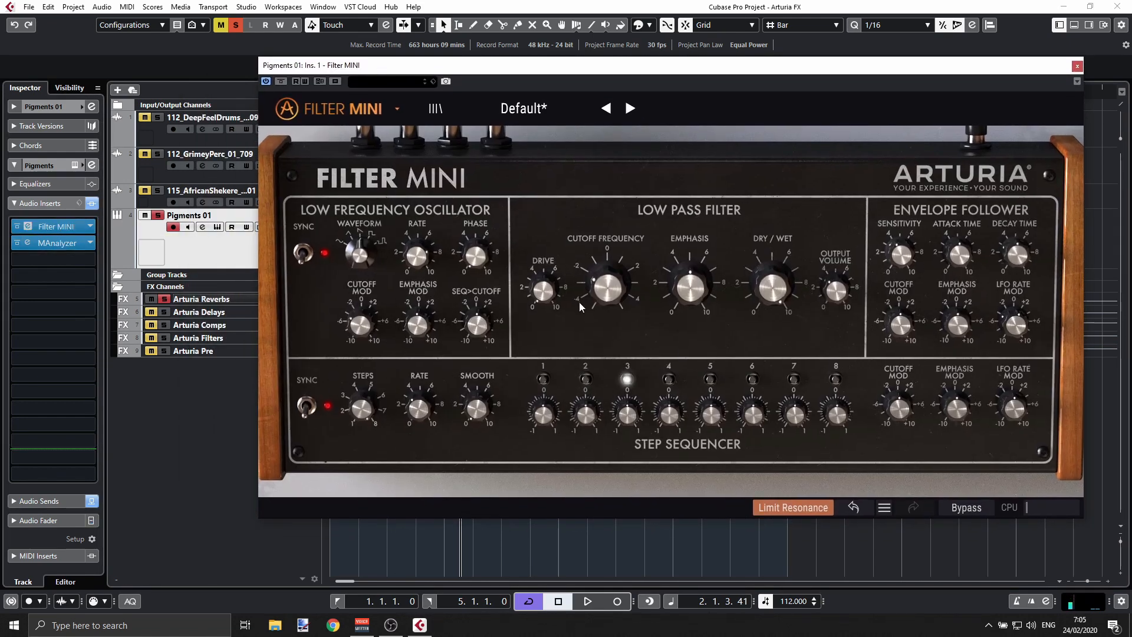
Step: Play a short stretch of Pigments 01, stop, and reload the Default preset by going one preset back and forward
key("space")
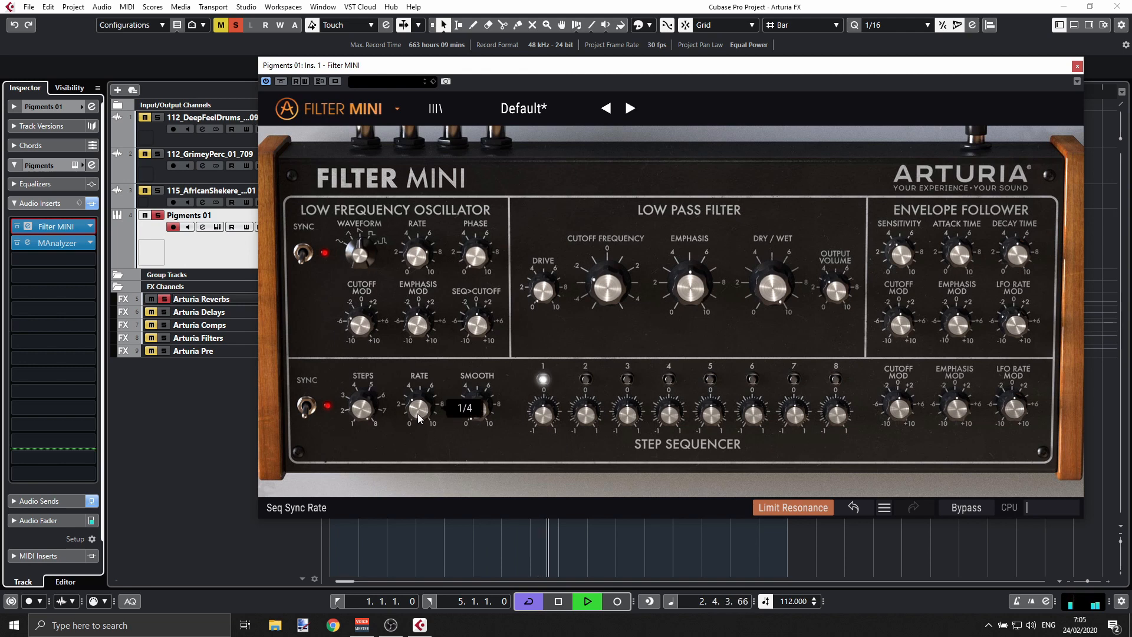
key("space")
left_click(606, 108)
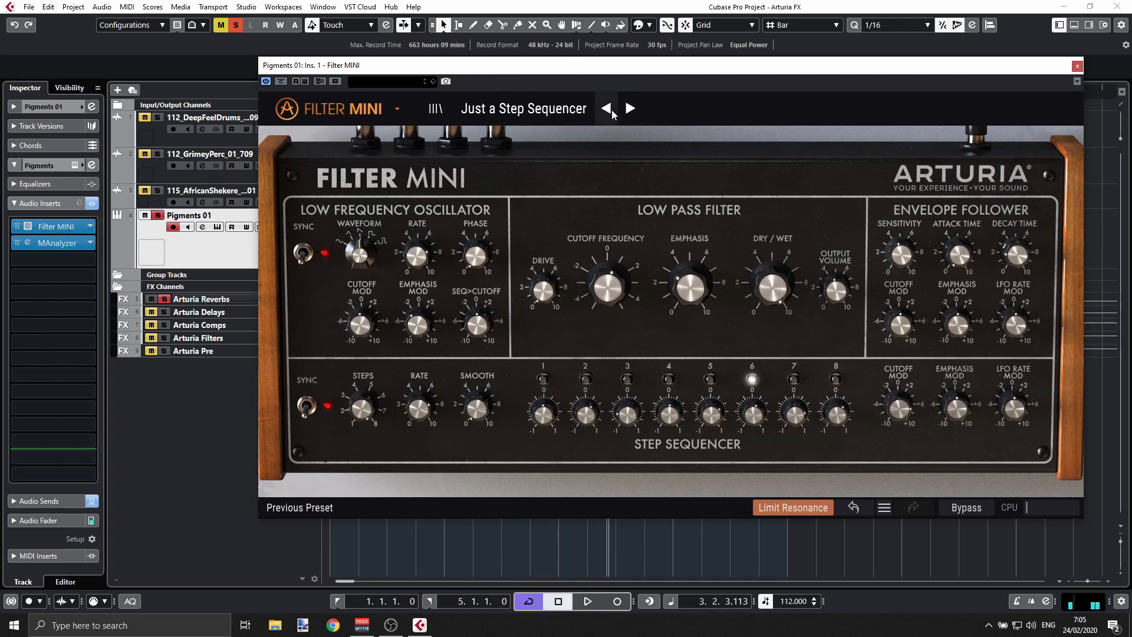
left_click(630, 108)
Step: Adjust the step sequencer's number of steps, step 1 level, LFO rate modulation and rate
left_click_drag(367, 410, 367, 423)
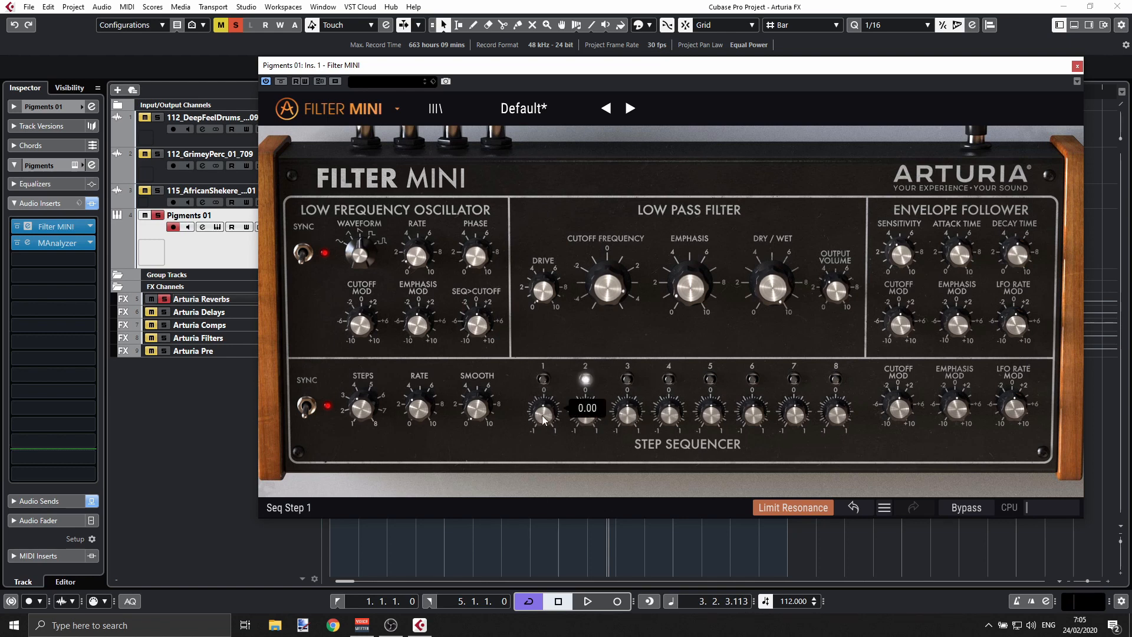
mouse_move(542, 415)
left_mouse_down()
mouse_move(542, 393)
mouse_move(543, 413)
left_mouse_up()
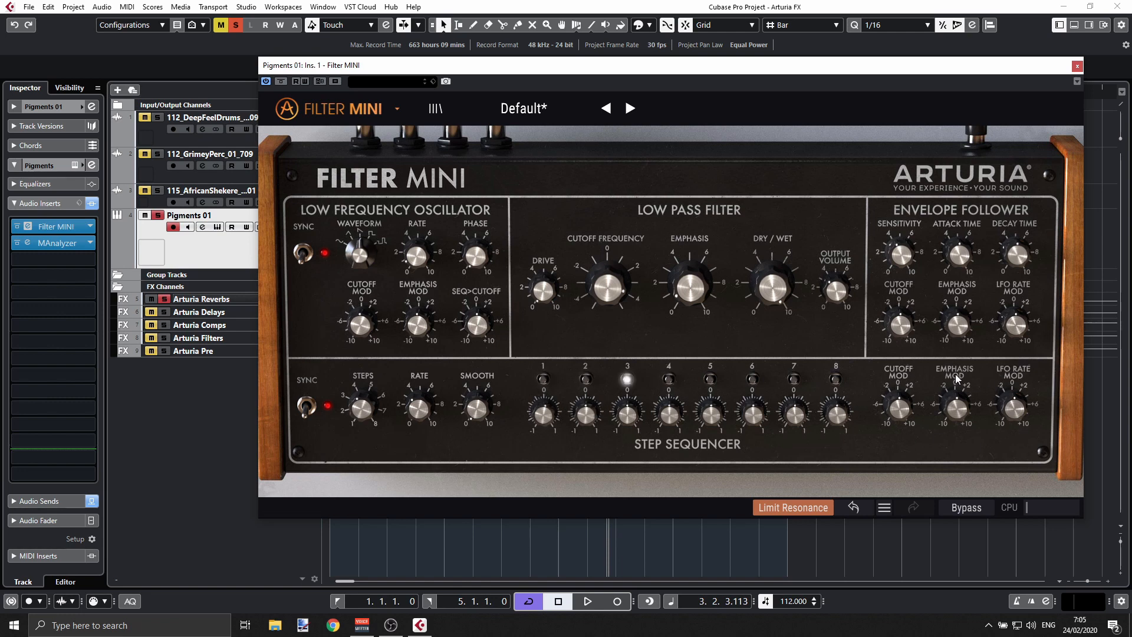
mouse_move(894, 420)
left_click_drag(993, 401, 993, 400)
left_click_drag(1007, 413, 1007, 407)
left_click_drag(406, 404, 415, 411)
Step: Play Pigments 01 while setting sequencer step 2 to -1.00 and adjusting the sequencer's cutoff modulation, and stop
mouse_move(625, 422)
key("space")
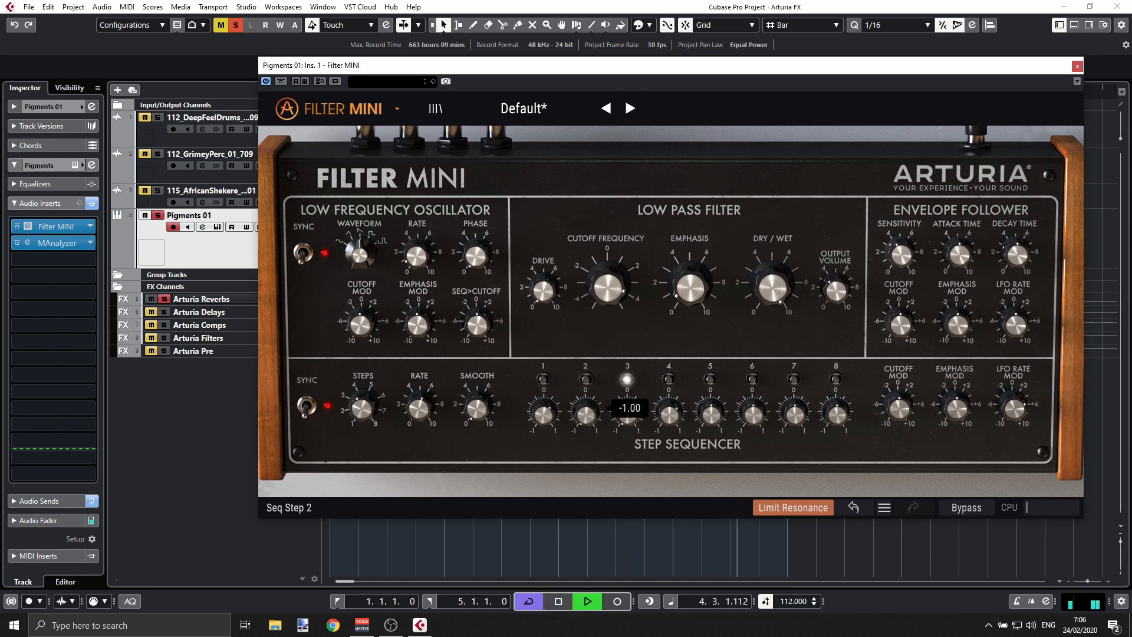
left_click_drag(898, 408, 899, 419)
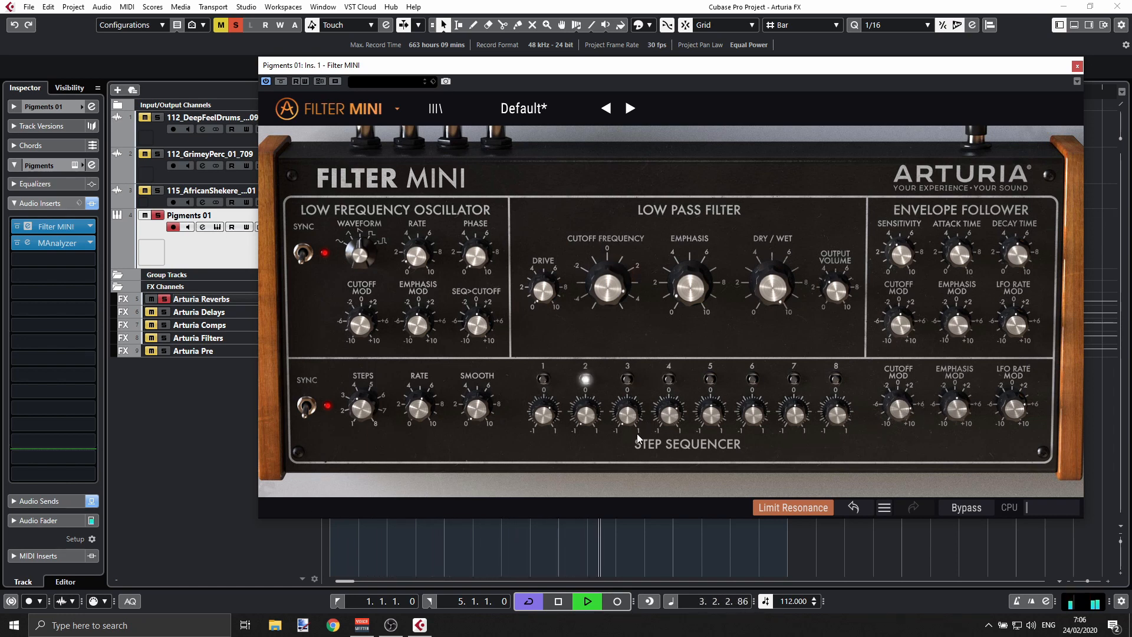
key("space")
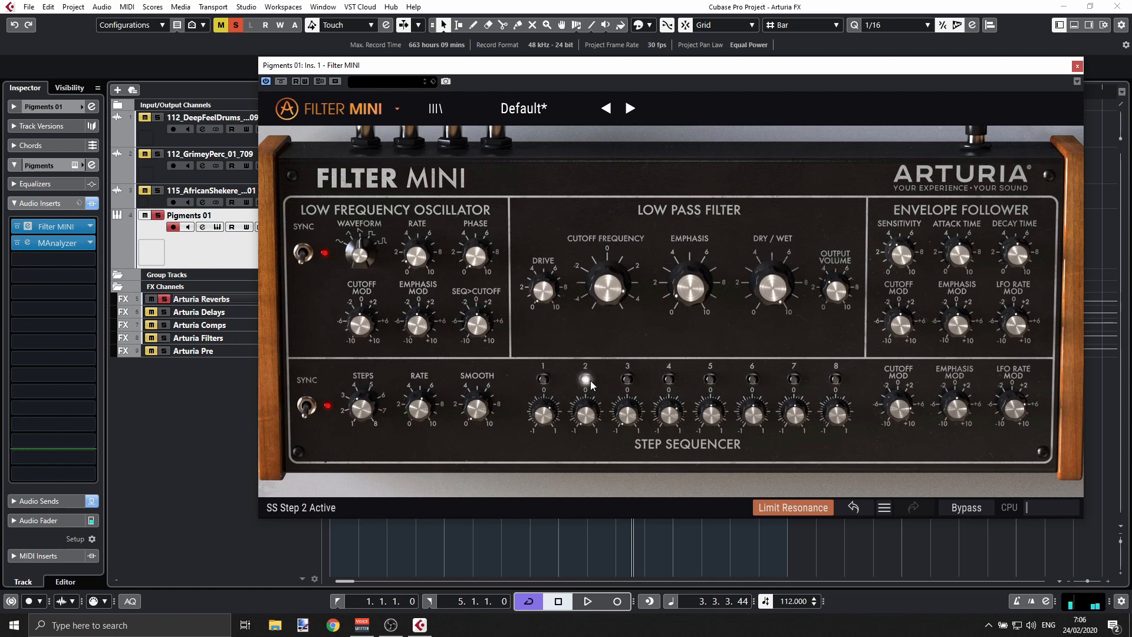
Step: Turn down the level of sequencer step 2 and play a short stretch of Pigments 01 to hear it
mouse_move(590, 417)
left_mouse_down()
mouse_move(589, 449)
mouse_move(590, 439)
left_mouse_up()
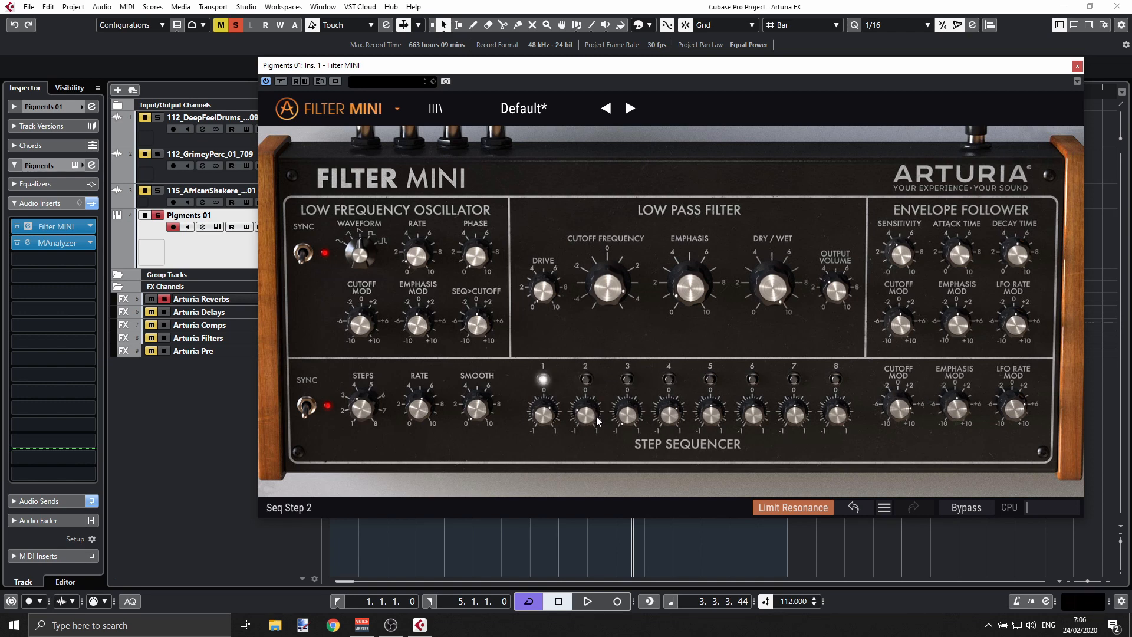
key("space")
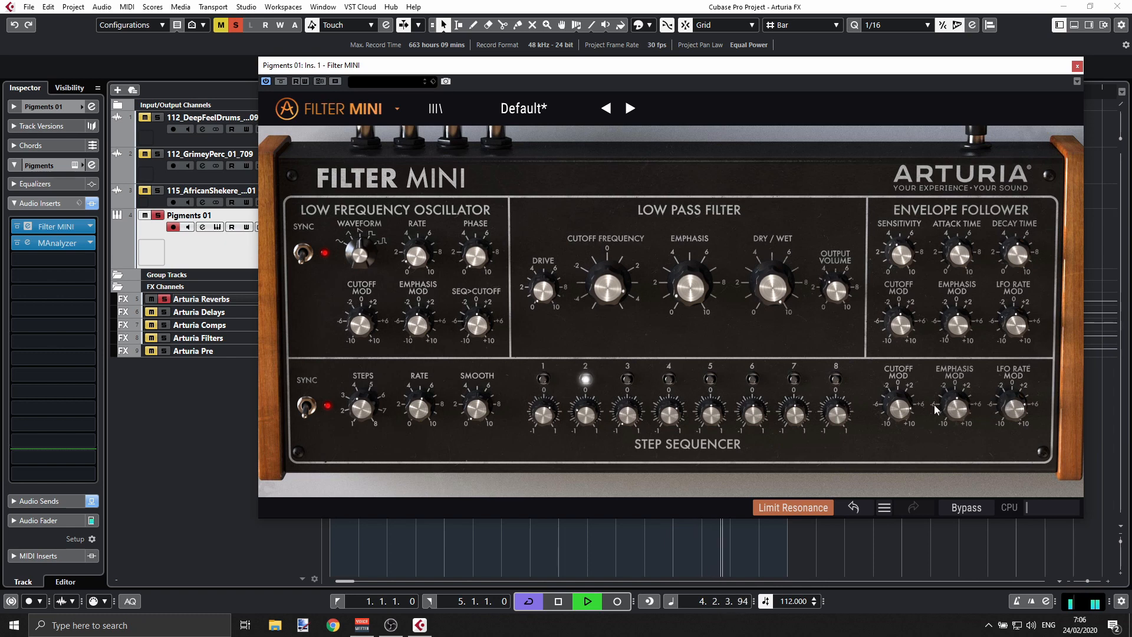
key("space")
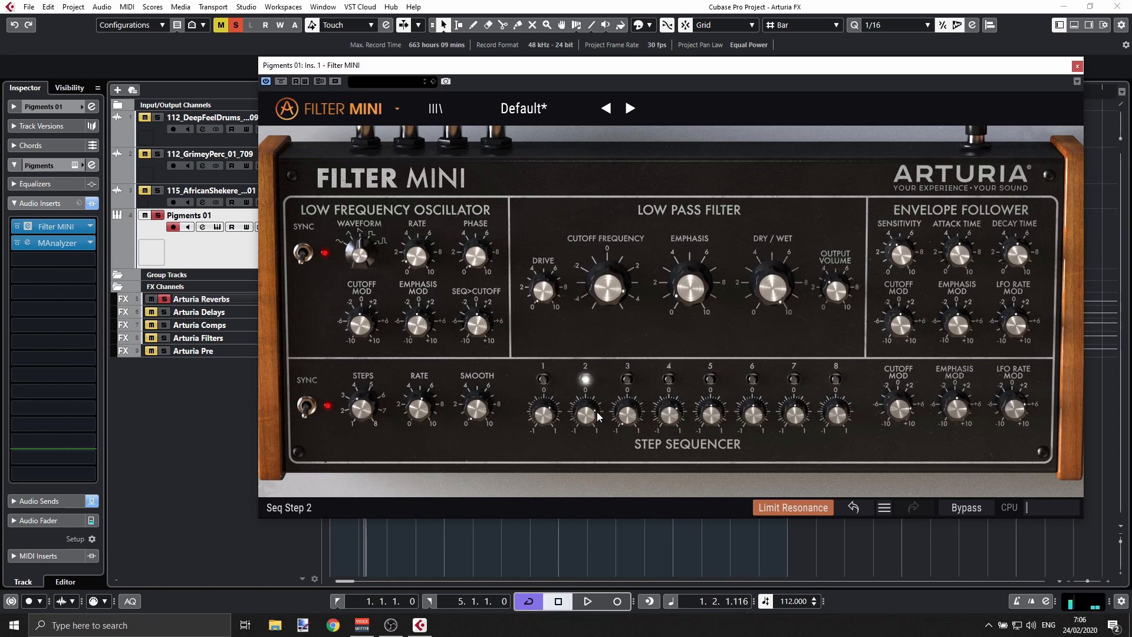
Step: Adjust sequencer step 2, smoothing and the sequencer's LFO rate modulation to 0.173 during playback, and set the LFO rate to 1/8D
mouse_move(582, 417)
left_click_drag(582, 416, 577, 312)
left_click_drag(479, 412, 426, 412)
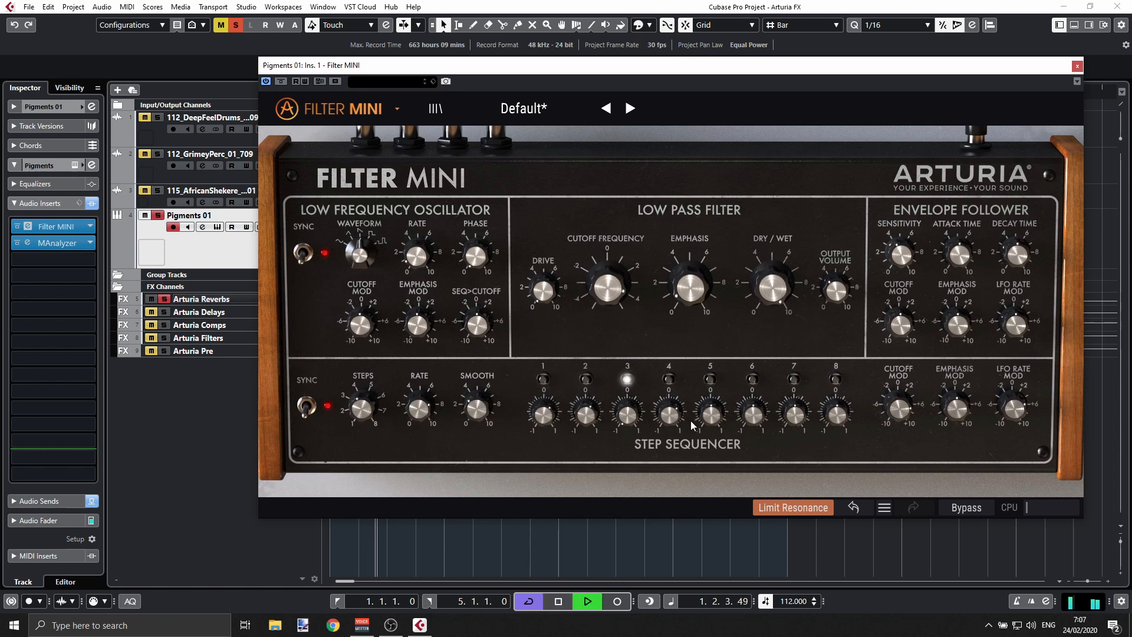
left_click_drag(899, 408, 1015, 414)
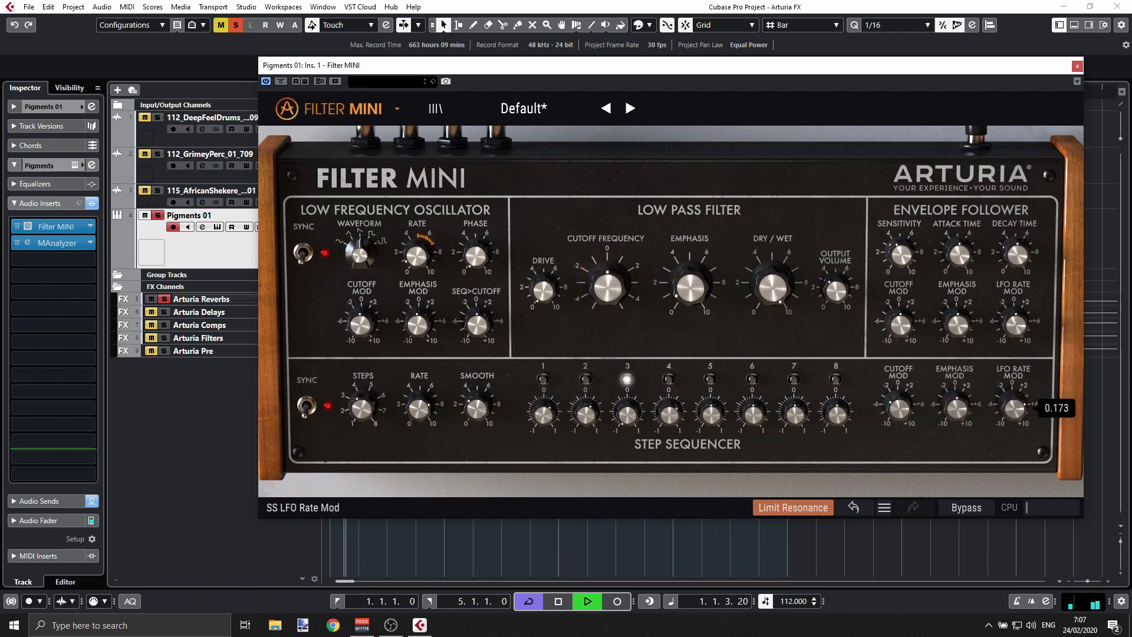
mouse_move(358, 253)
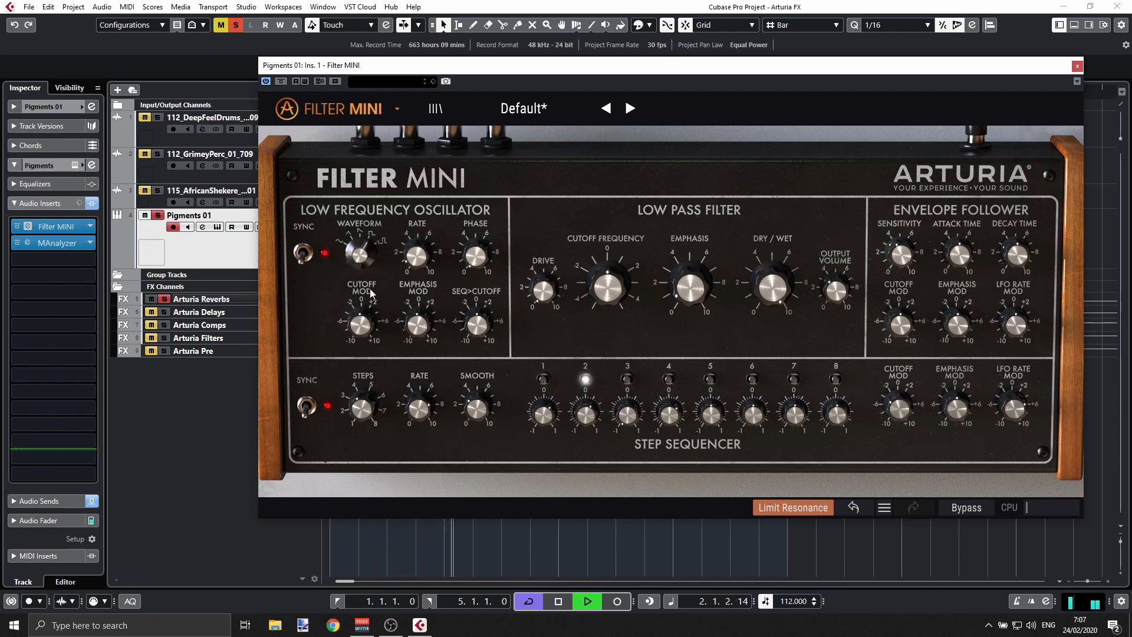
mouse_move(413, 260)
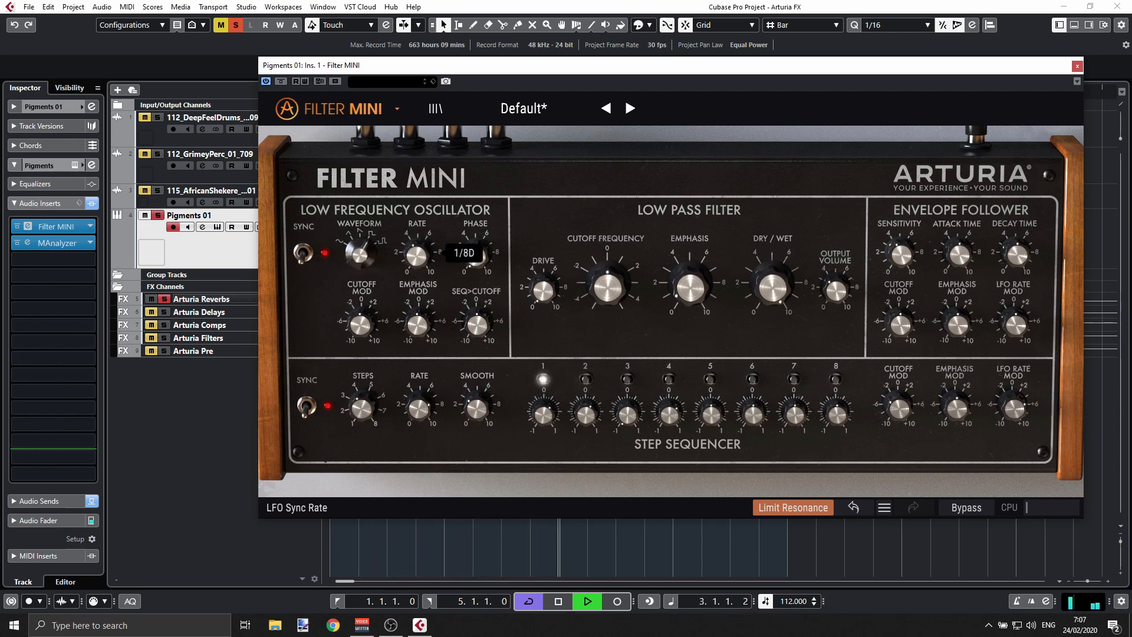
Step: Adjust the filter emphasis, set sequencer smoothing to 0.138 and step 3 to 1.00, and change the sequencer's cutoff and emphasis modulation
left_click_drag(676, 270, 692, 296)
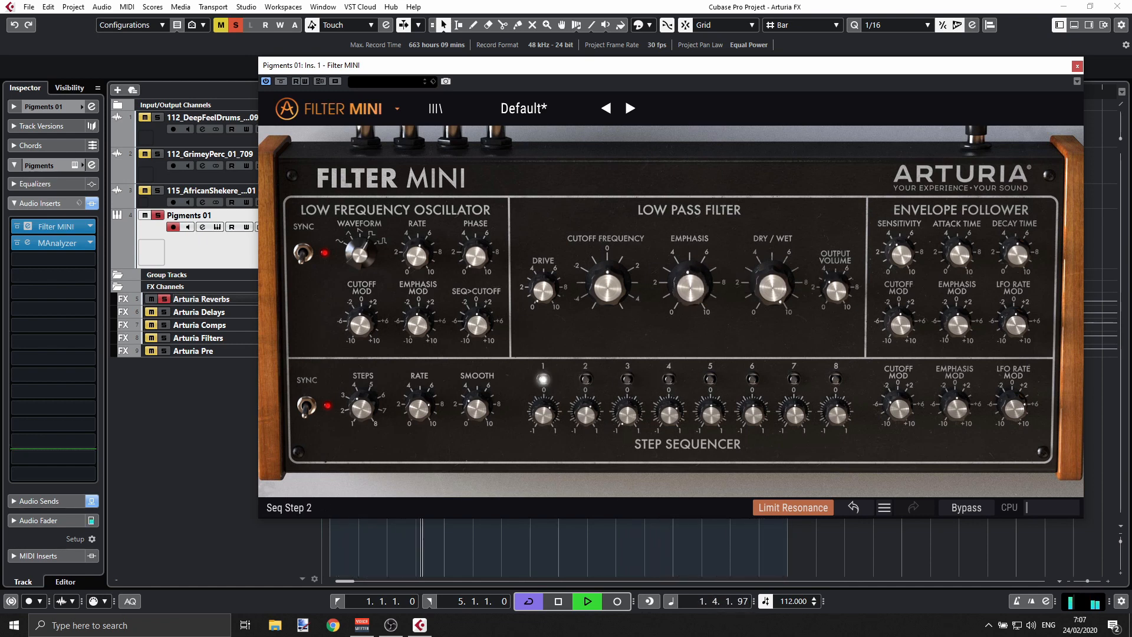
mouse_move(510, 412)
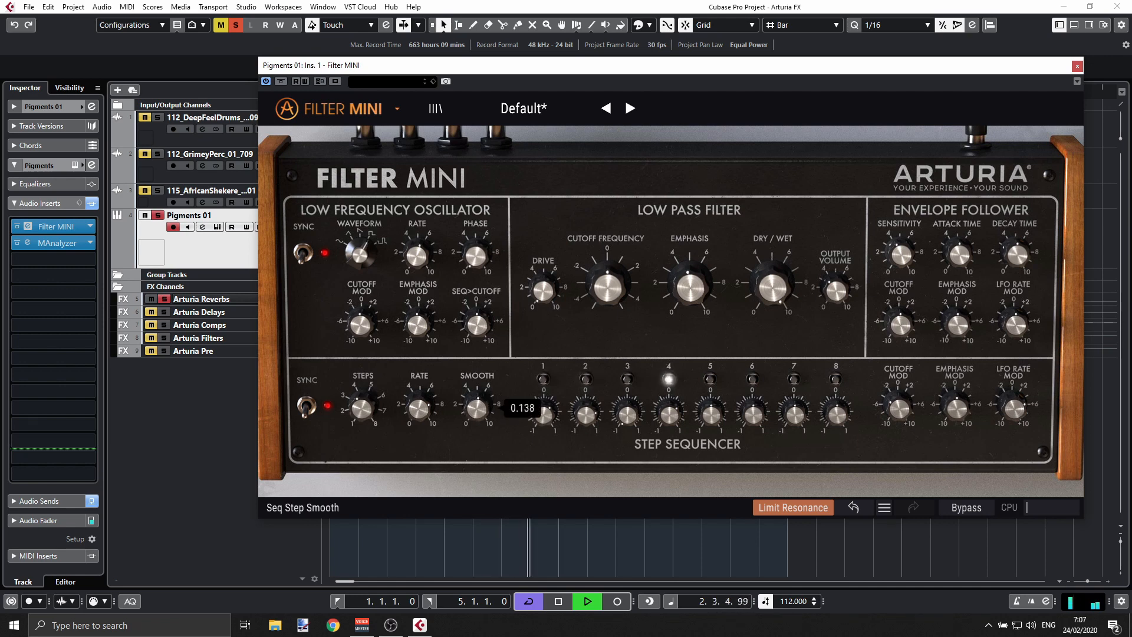
left_click_drag(635, 416, 635, 397)
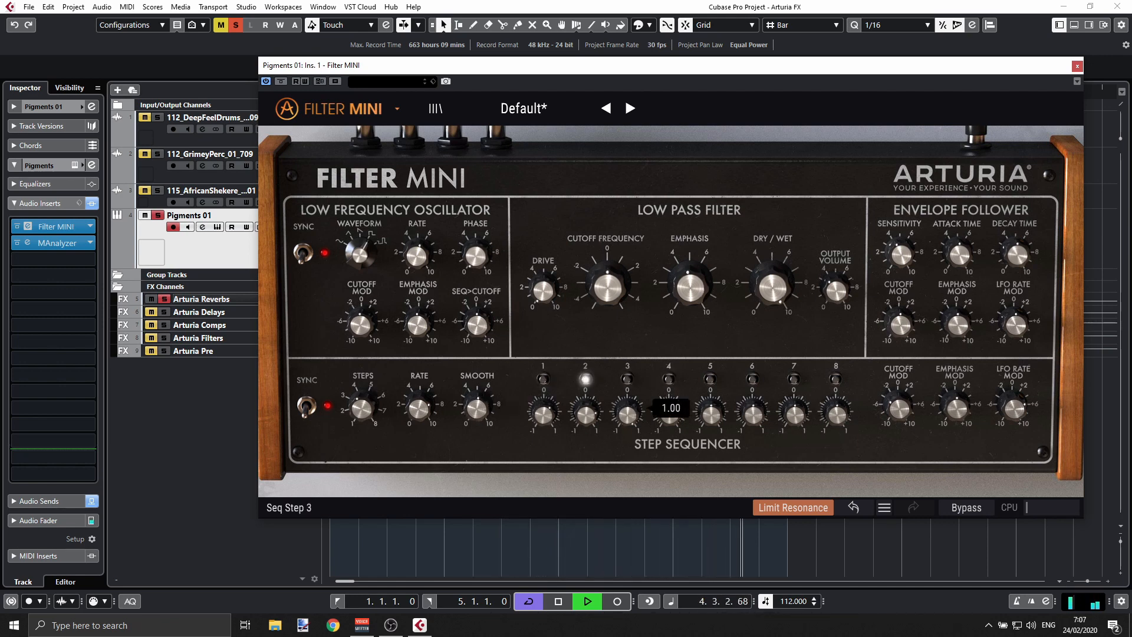
left_click_drag(899, 408, 982, 398)
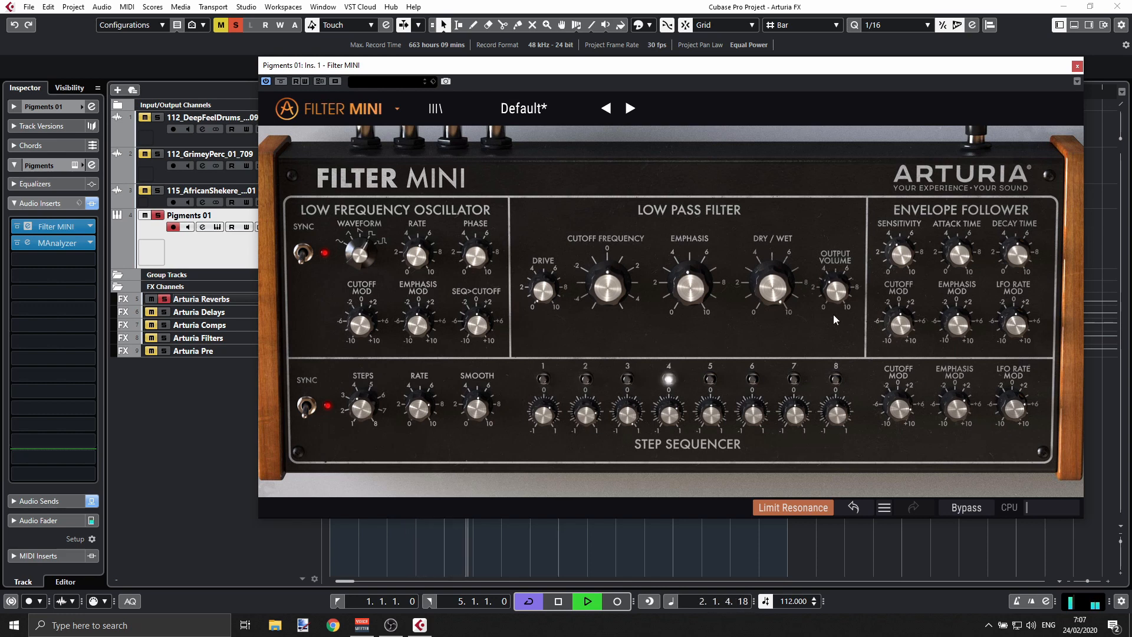
Step: Adjust the filter's dry/wet mix and the envelope follower's sensitivity and cutoff modulation, and stop playback
left_click_drag(772, 288, 797, 277)
left_click_drag(901, 254, 897, 263)
left_click_drag(900, 325, 900, 322)
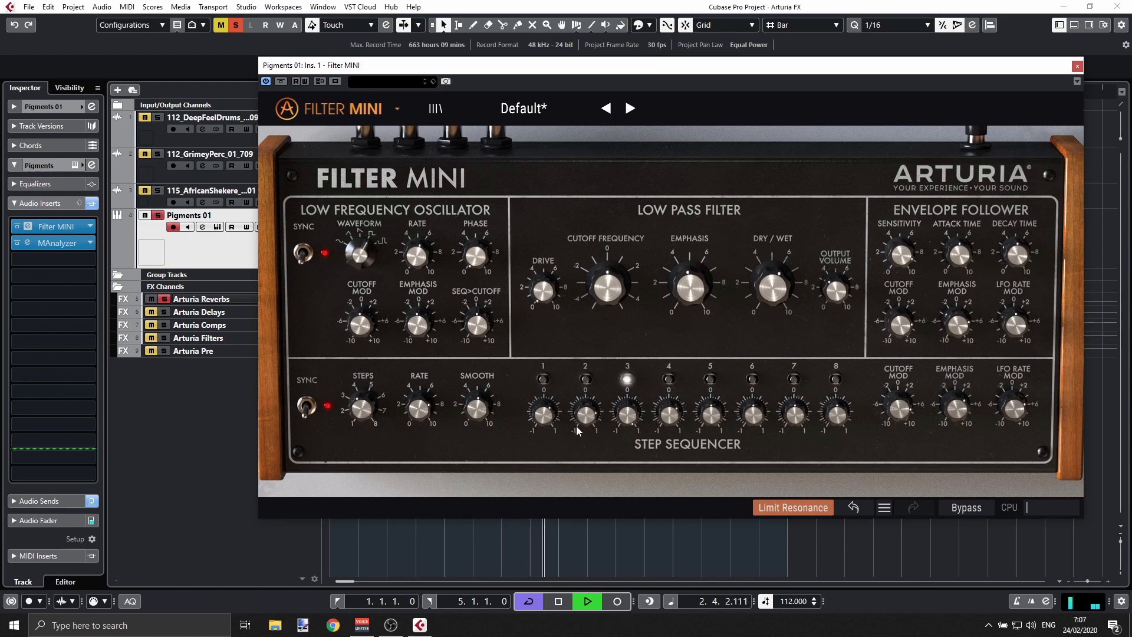
key("space")
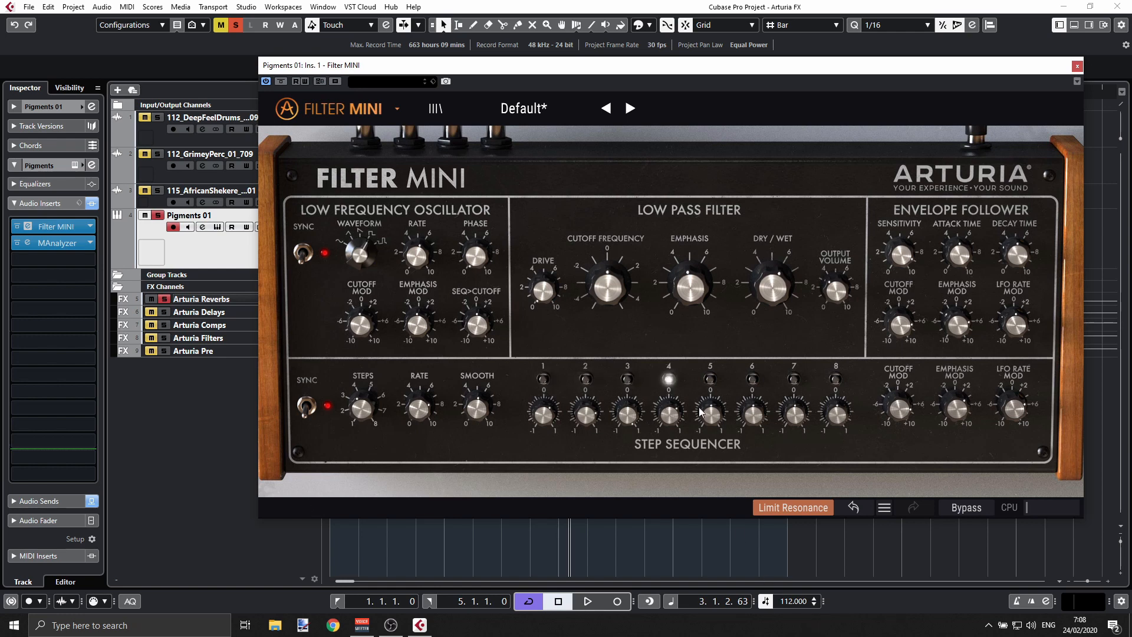
Step: Play Pigments 01 and audition the Filter MINI presets one by one from Just a Step Sequencer to Used Speaker
mouse_move(703, 414)
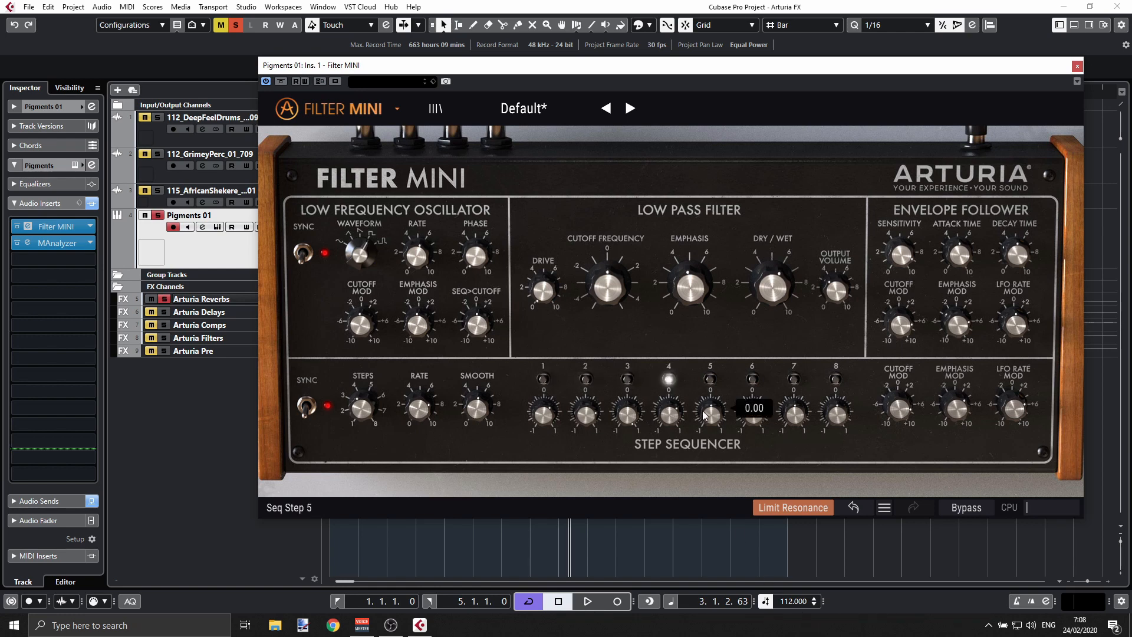
key("space")
left_click(634, 108)
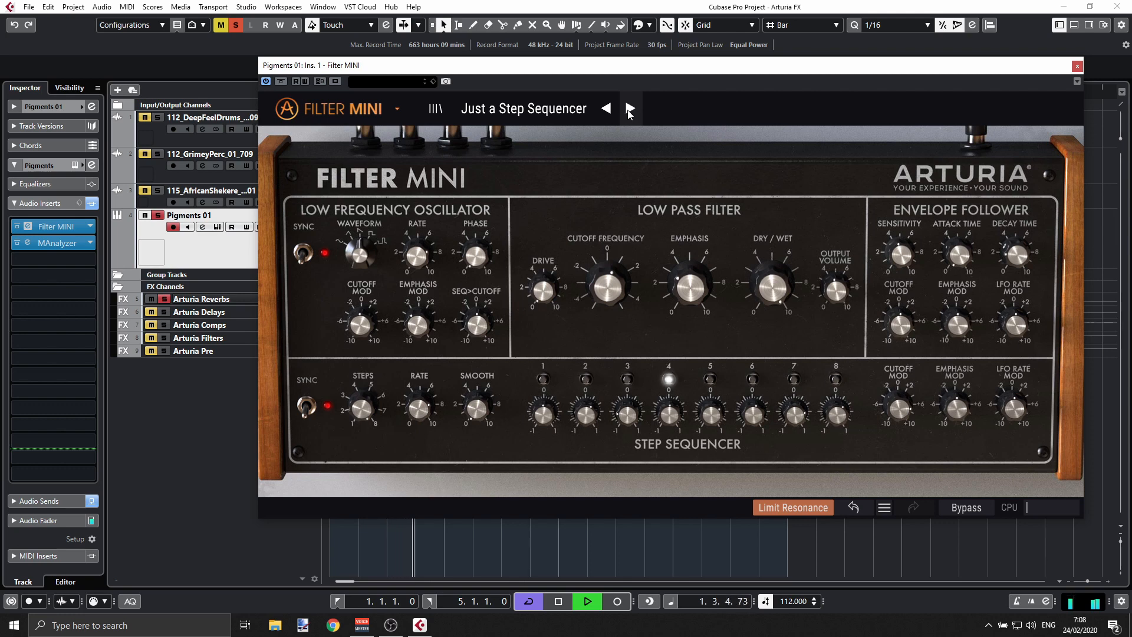
left_click(629, 109)
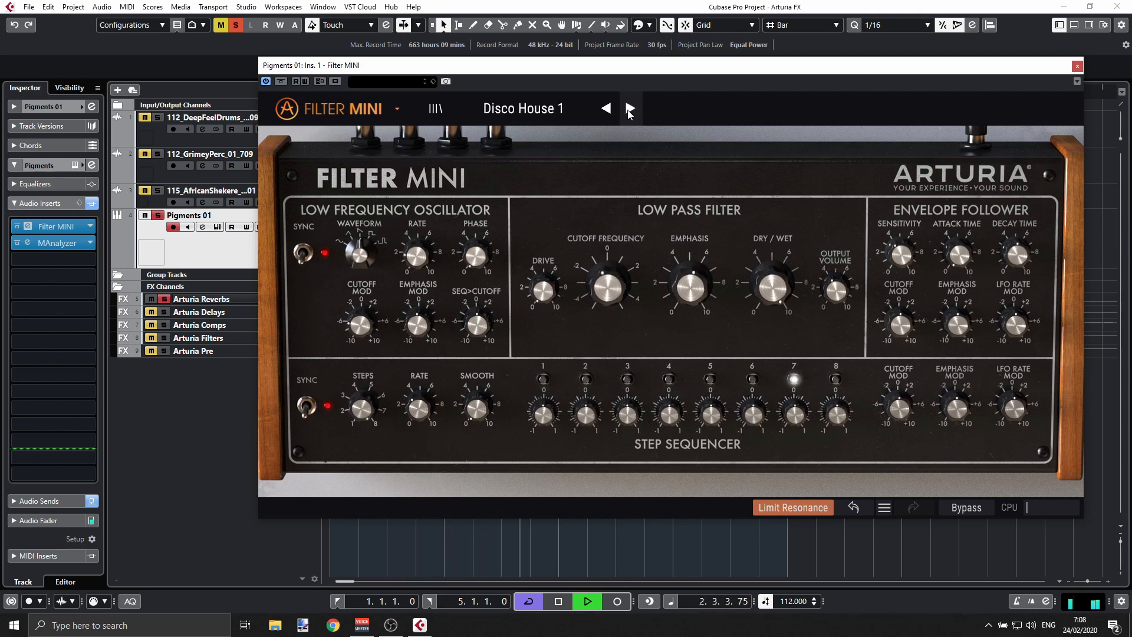
left_click(629, 109)
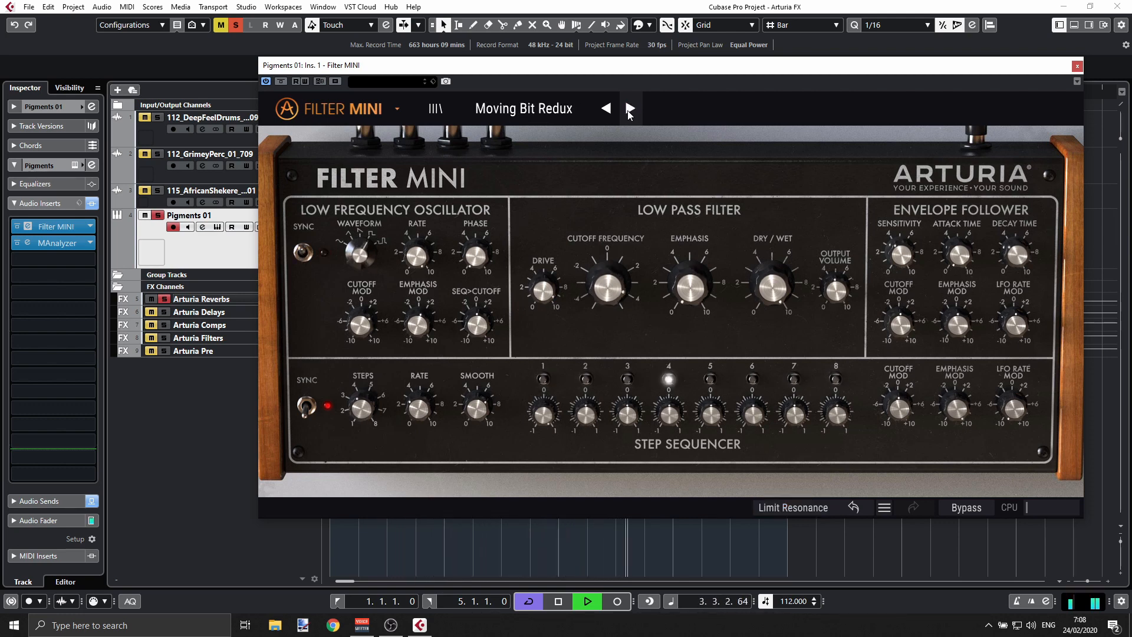
left_click(629, 109)
left_click(629, 109)
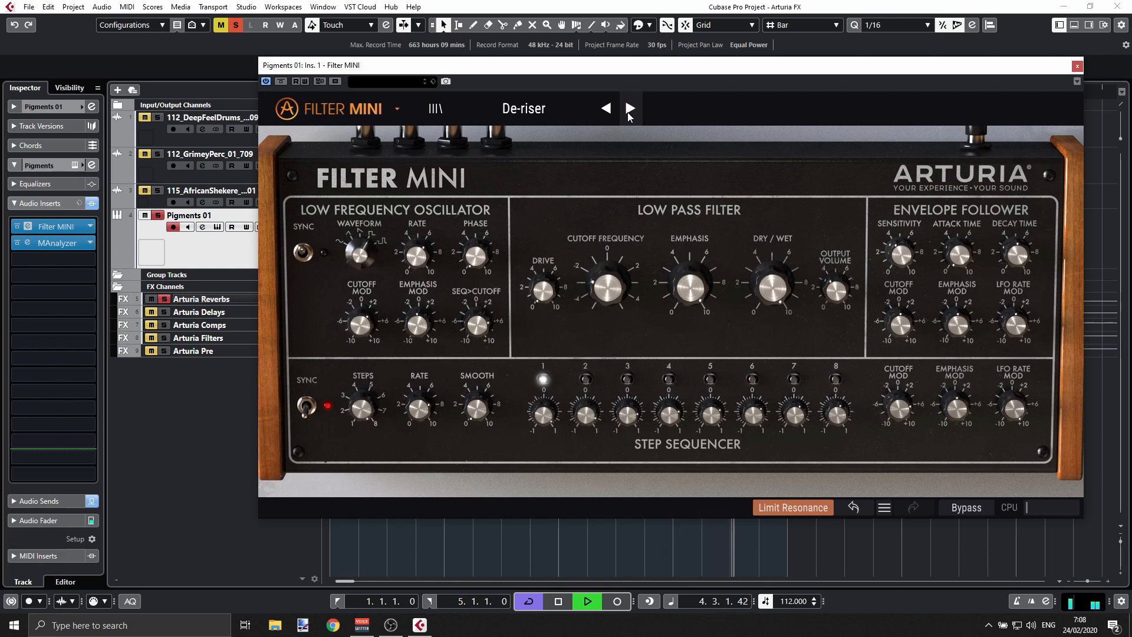
left_click(629, 109)
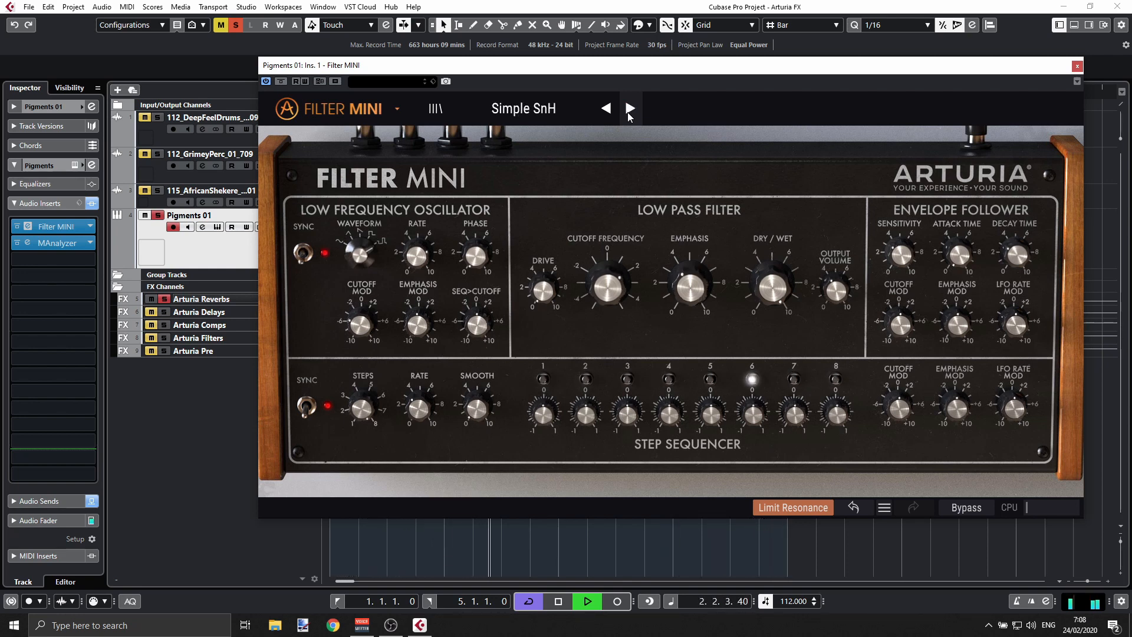
left_click(629, 112)
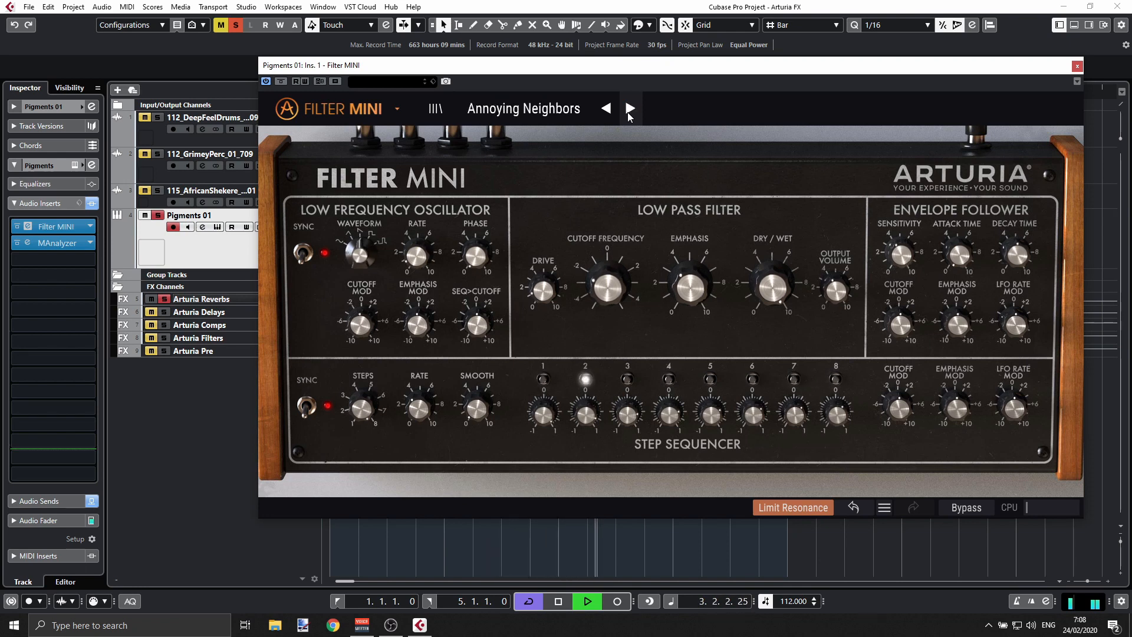
left_click(629, 112)
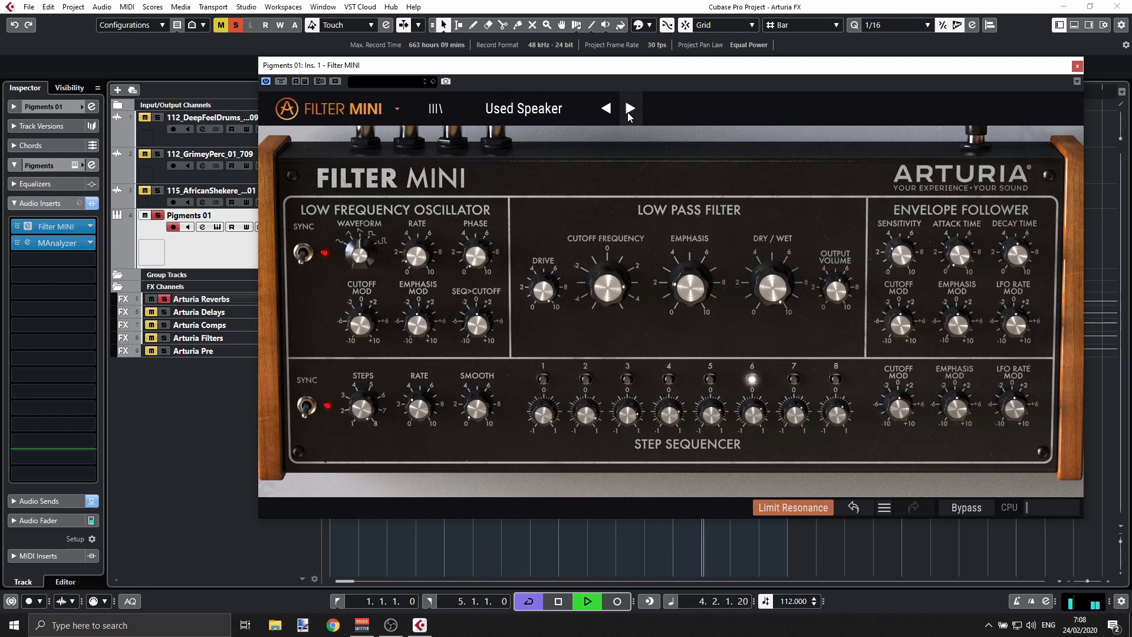
Step: Adjust the emphasis of Used Speaker, clear all mutes and solos, and load the Just an Env Follower preset
left_click_drag(690, 287, 691, 277)
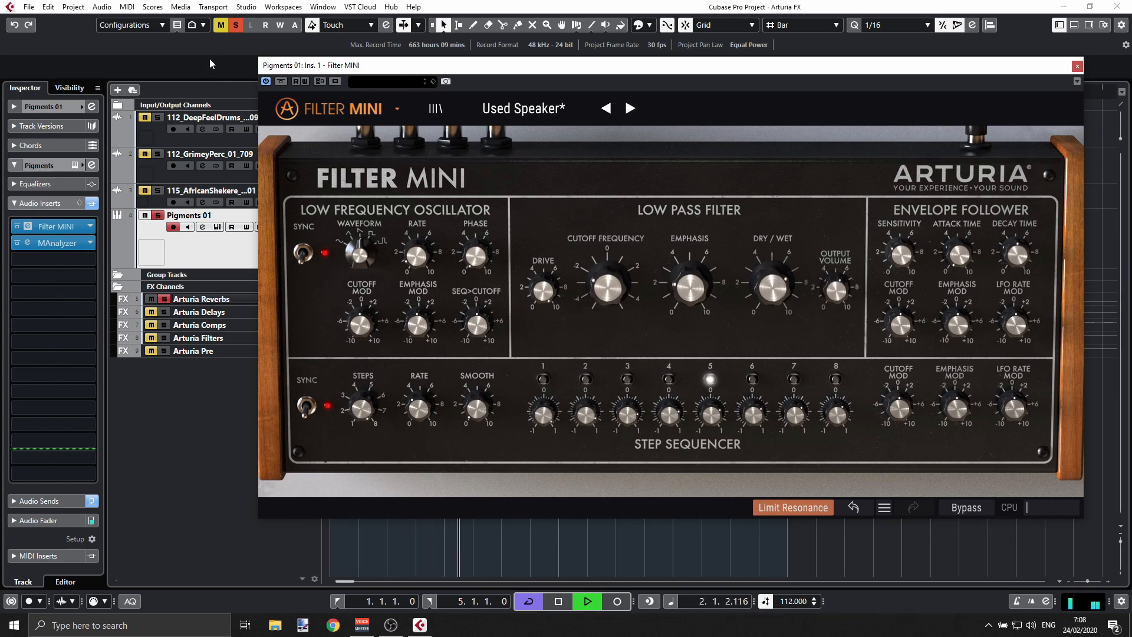
left_click(235, 25)
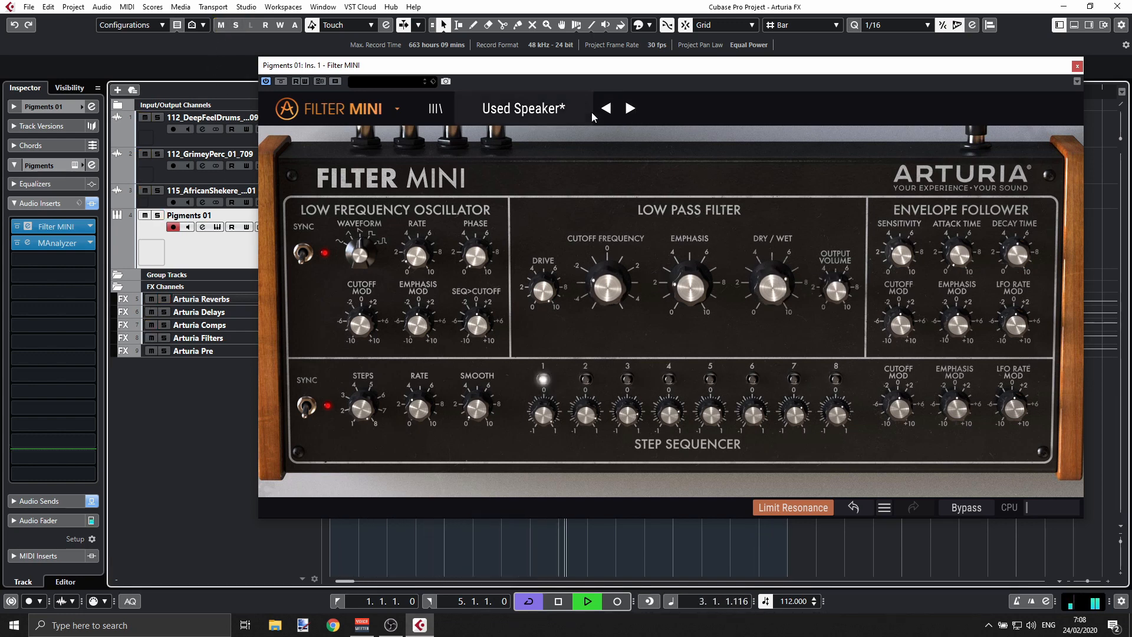
left_click(629, 109)
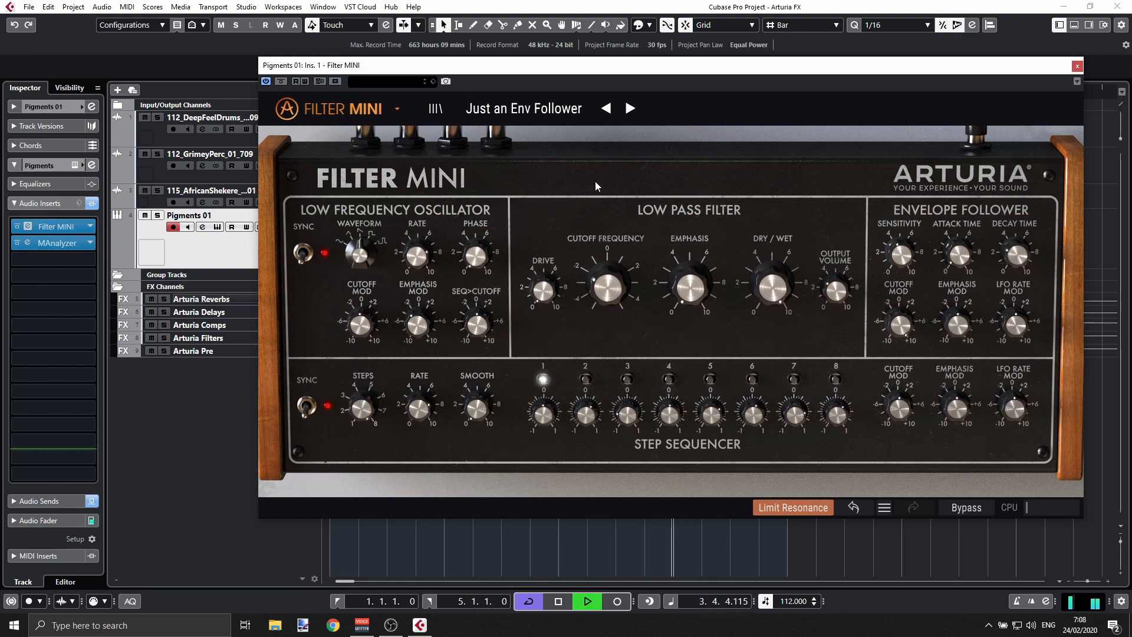
Step: Open the Filter MINI insert of the 115_AfricanShekere track and solo that track
left_click(156, 203)
left_click(56, 208)
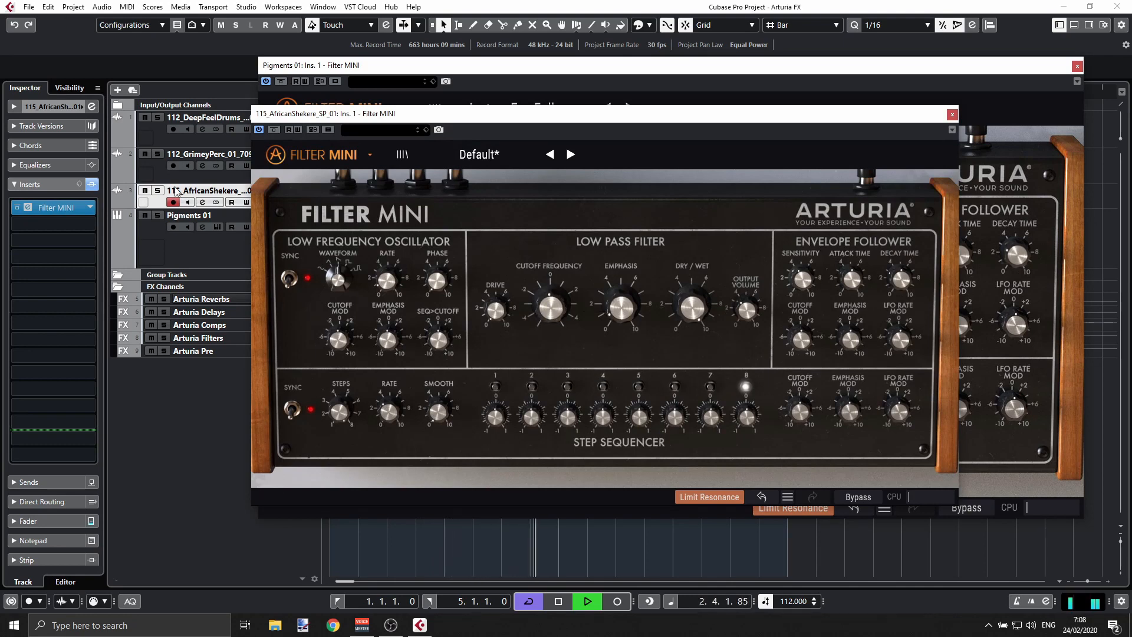
left_click(158, 191)
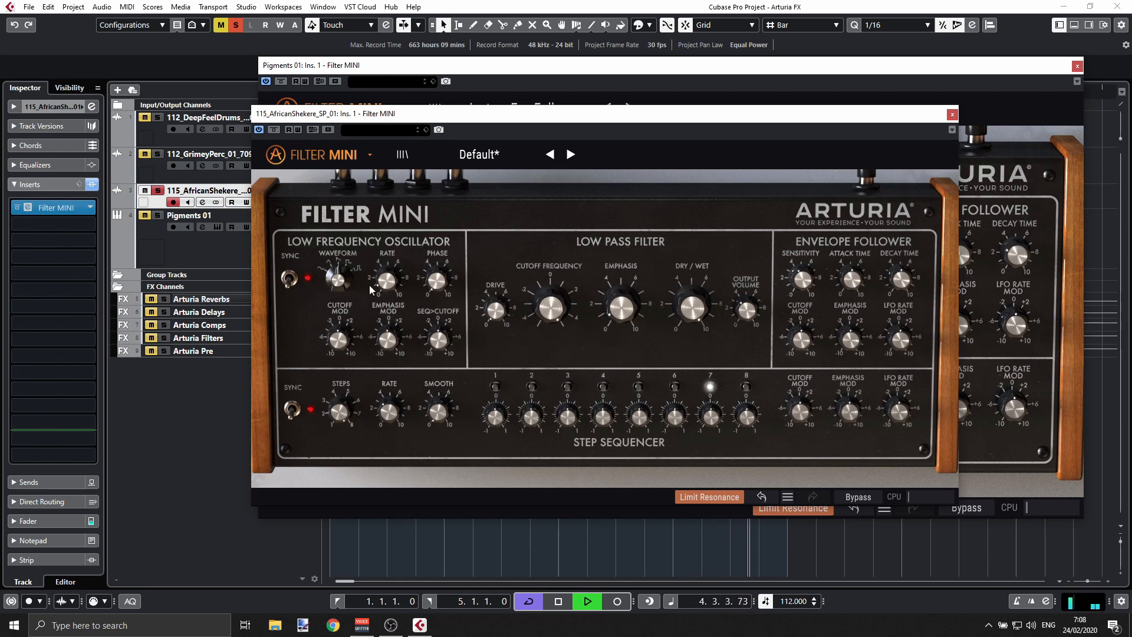
Step: Step through the shekere track's Filter MINI presets from Just a Step Sequencer to Moving Bit Redux
left_click(569, 155)
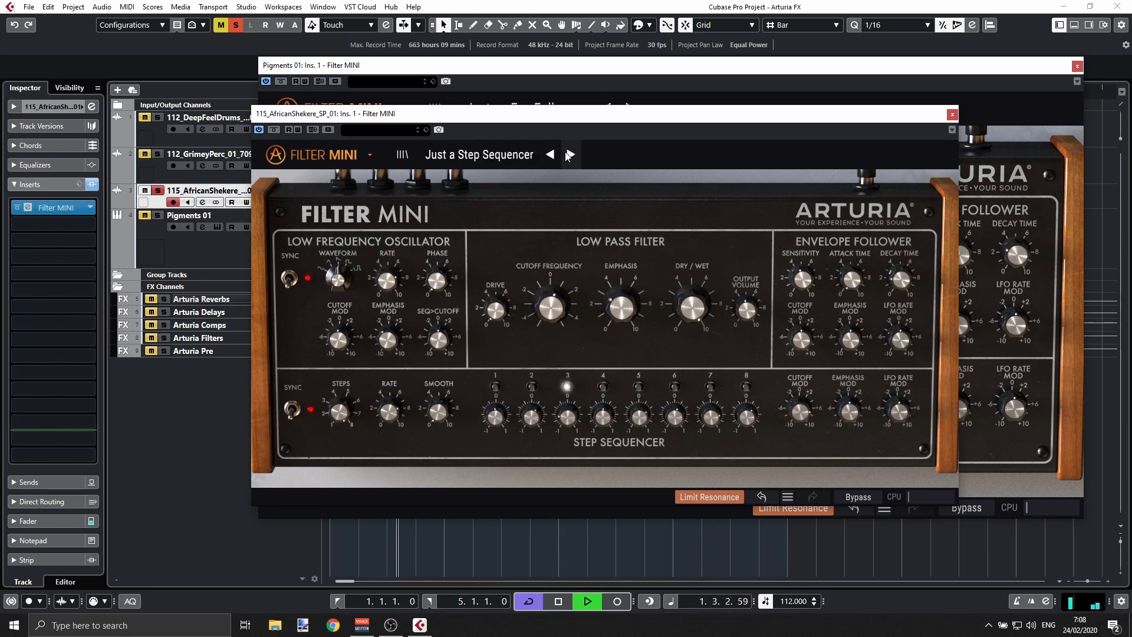
left_click(569, 154)
left_click(570, 154)
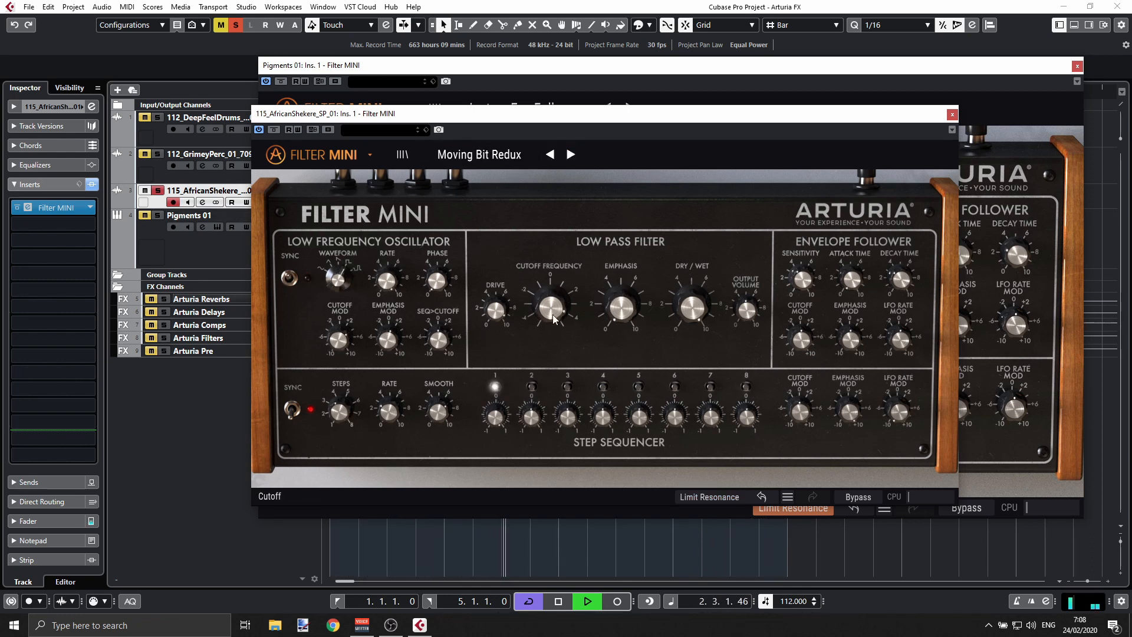
Step: Clear the solo to hear all tracks together, select the Pigments 01 track and stop playback
left_click(235, 26)
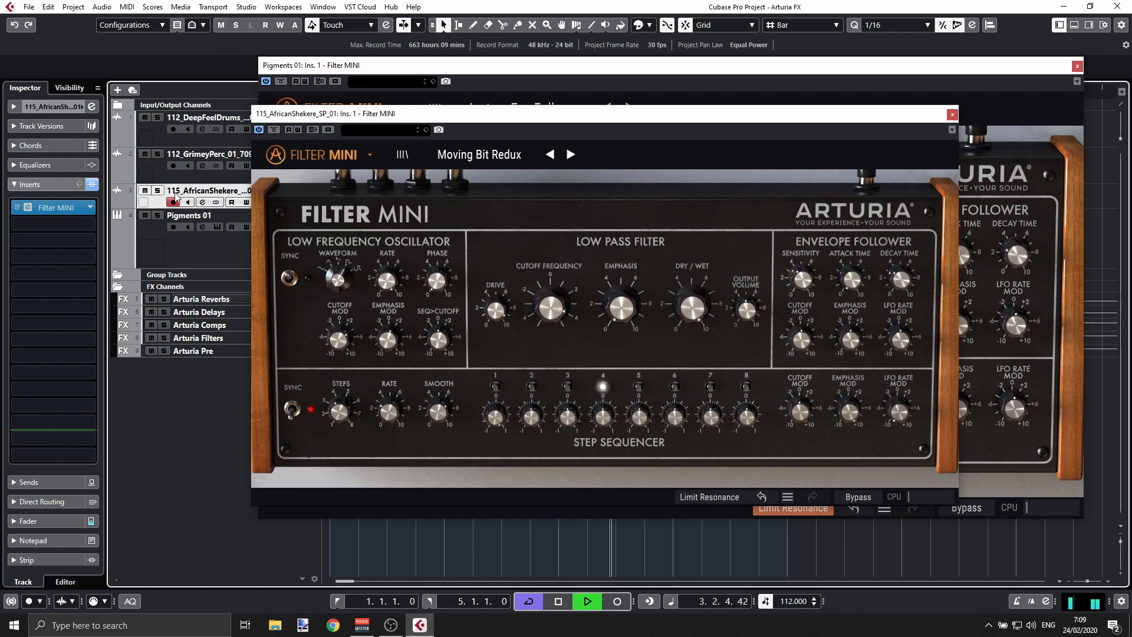
left_click(173, 246)
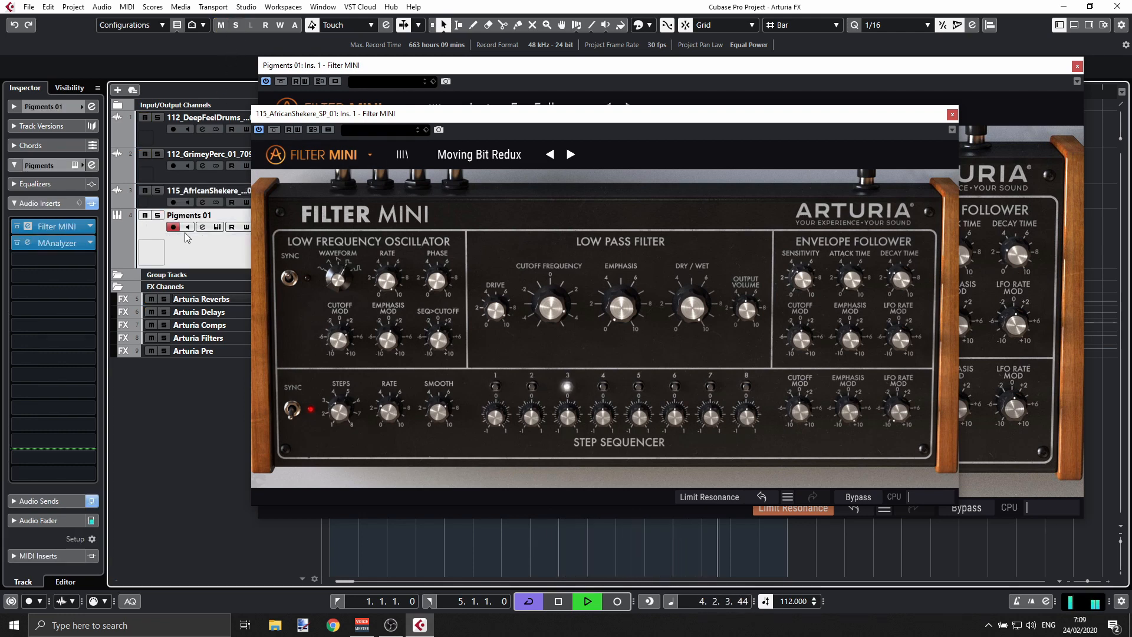
key("space")
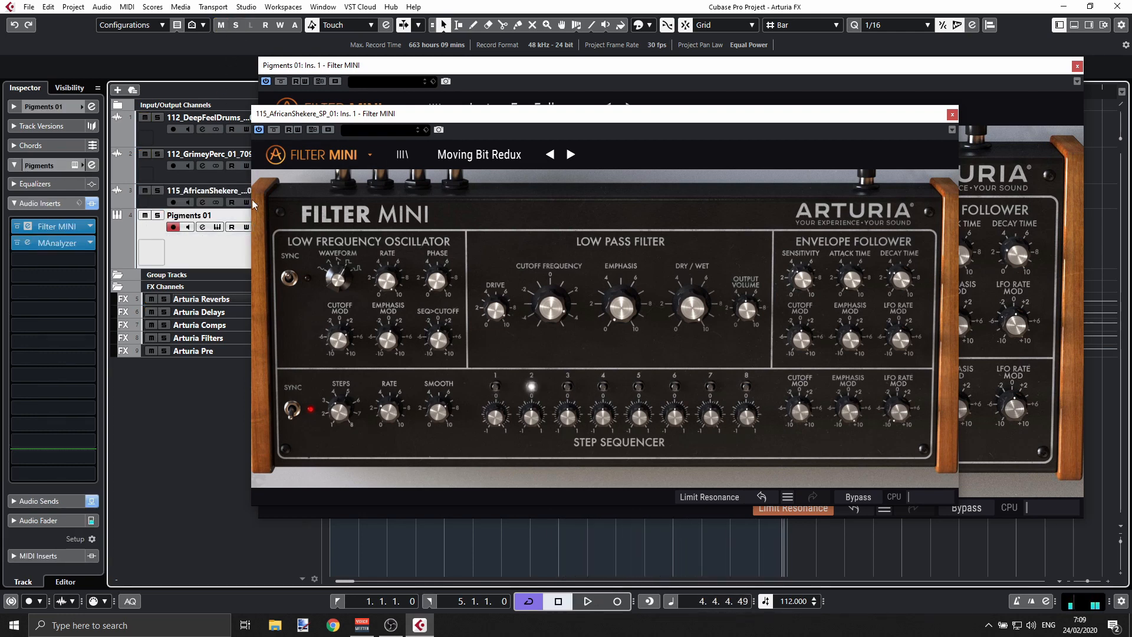